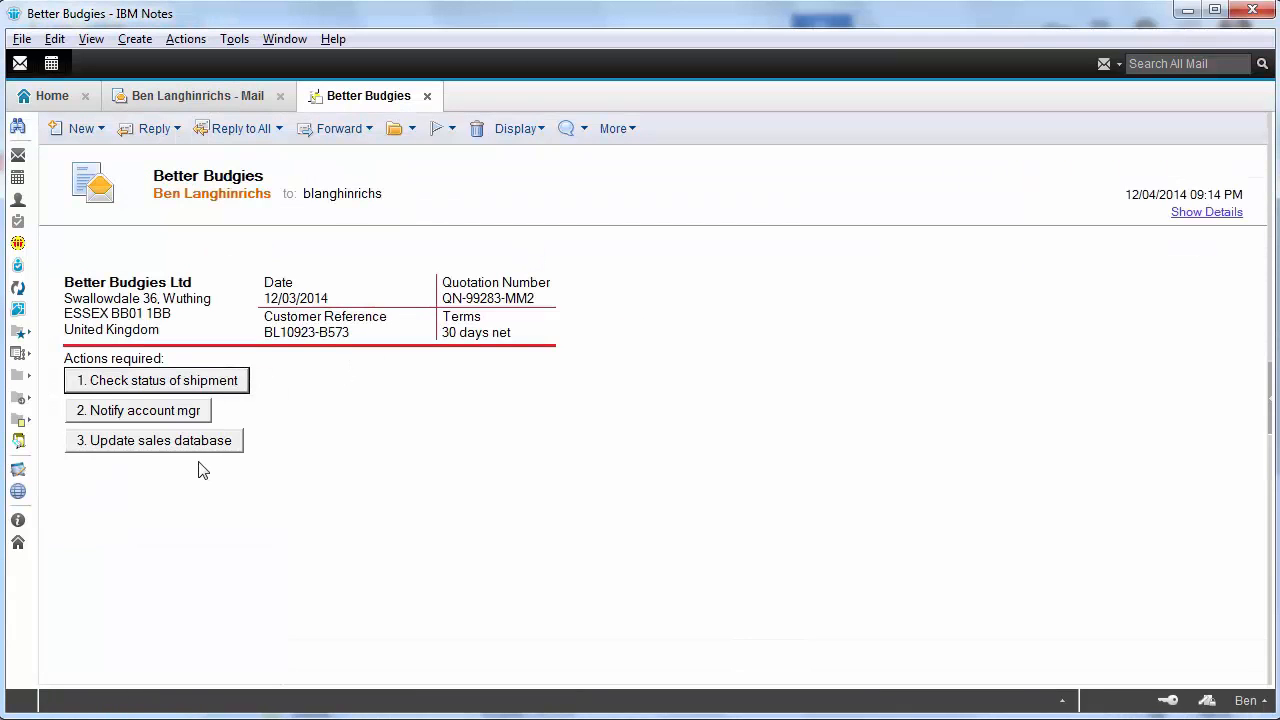
View the Thai News, Shows in Hebrew and MegaCorp messages, toggling MegaCorp's Public Information section
{"action": "key", "text": "Escape"}
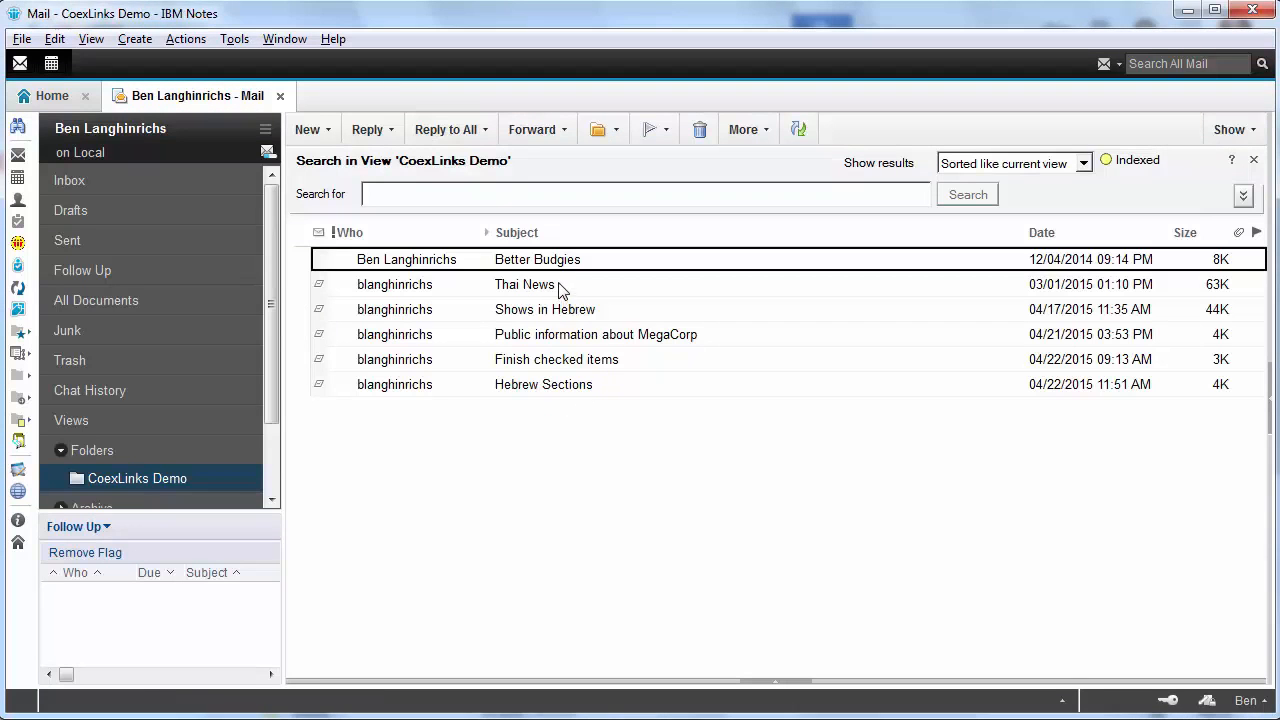
{"action": "double_click", "coordinate": [559, 289]}
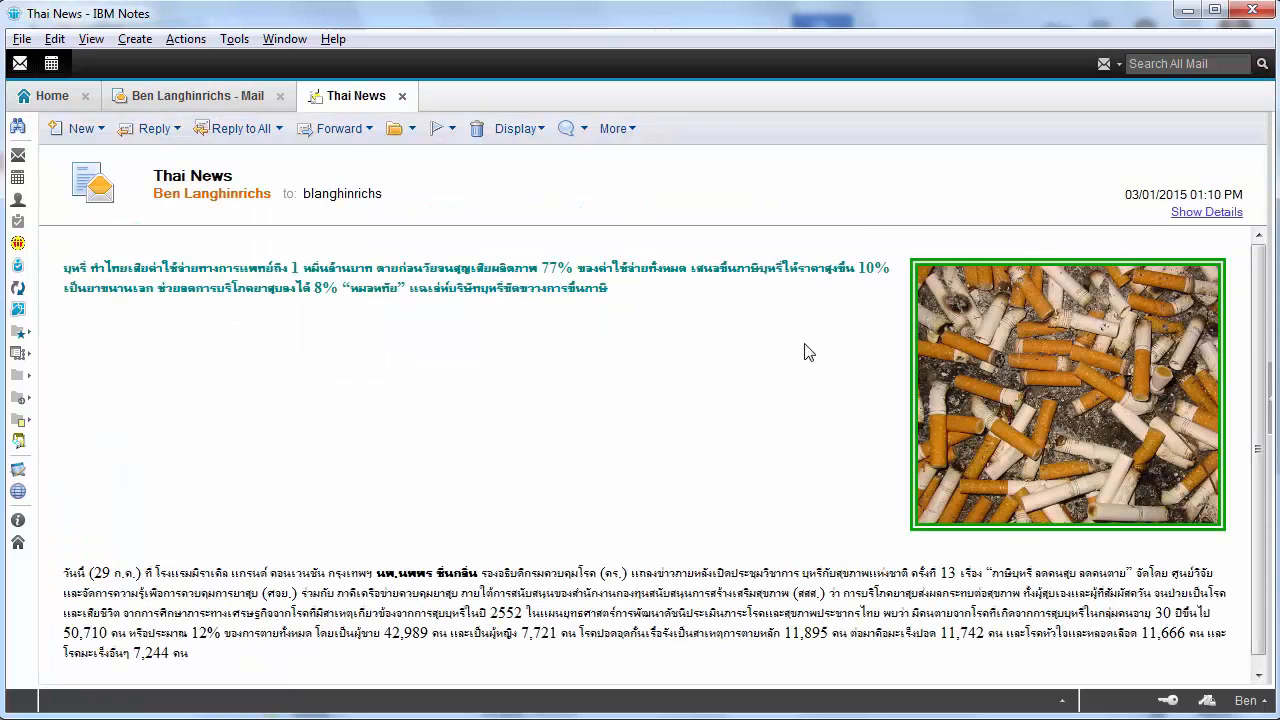
{"action": "key", "text": "Escape"}
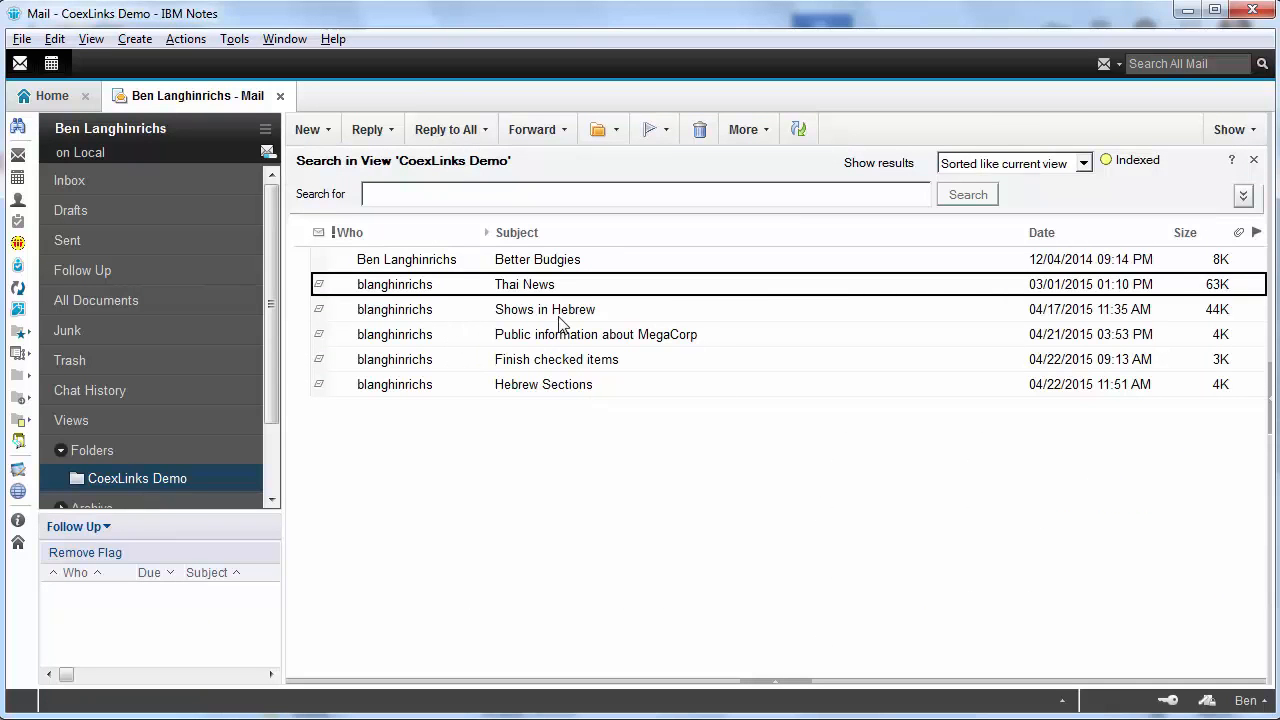
{"action": "double_click", "coordinate": [559, 316]}
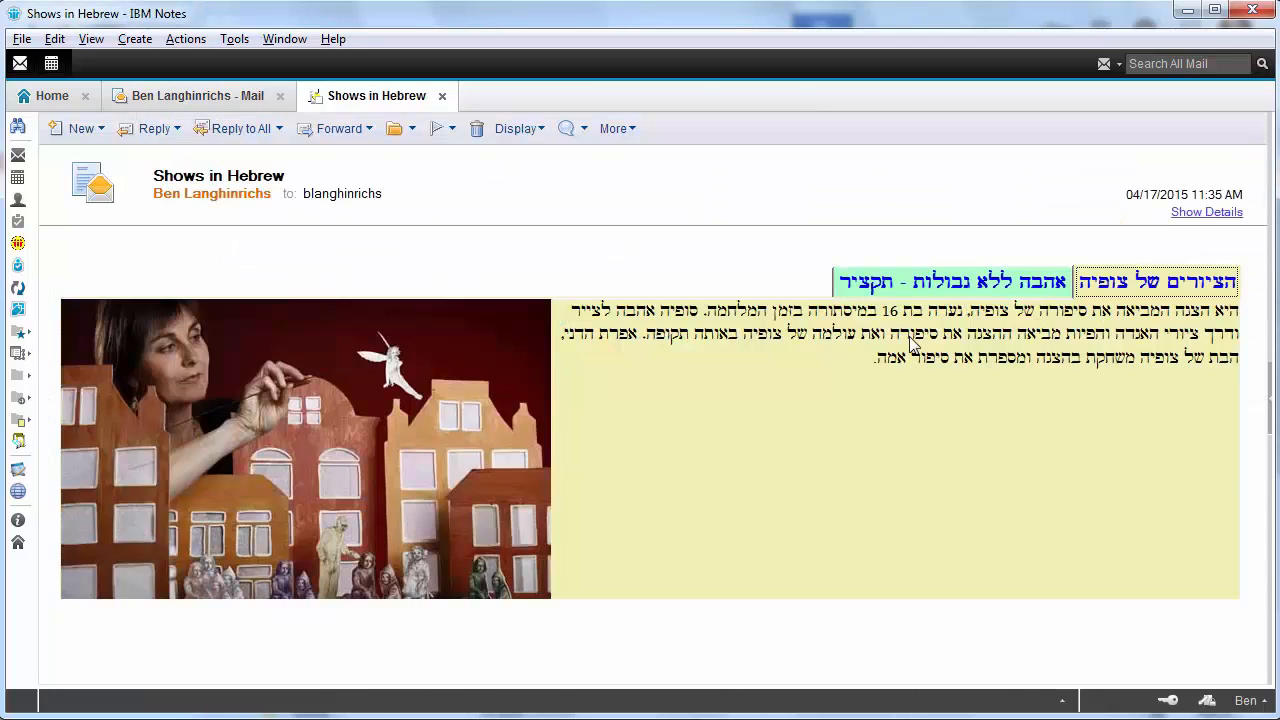
{"action": "key", "text": "Escape"}
{"action": "double_click", "coordinate": [548, 340]}
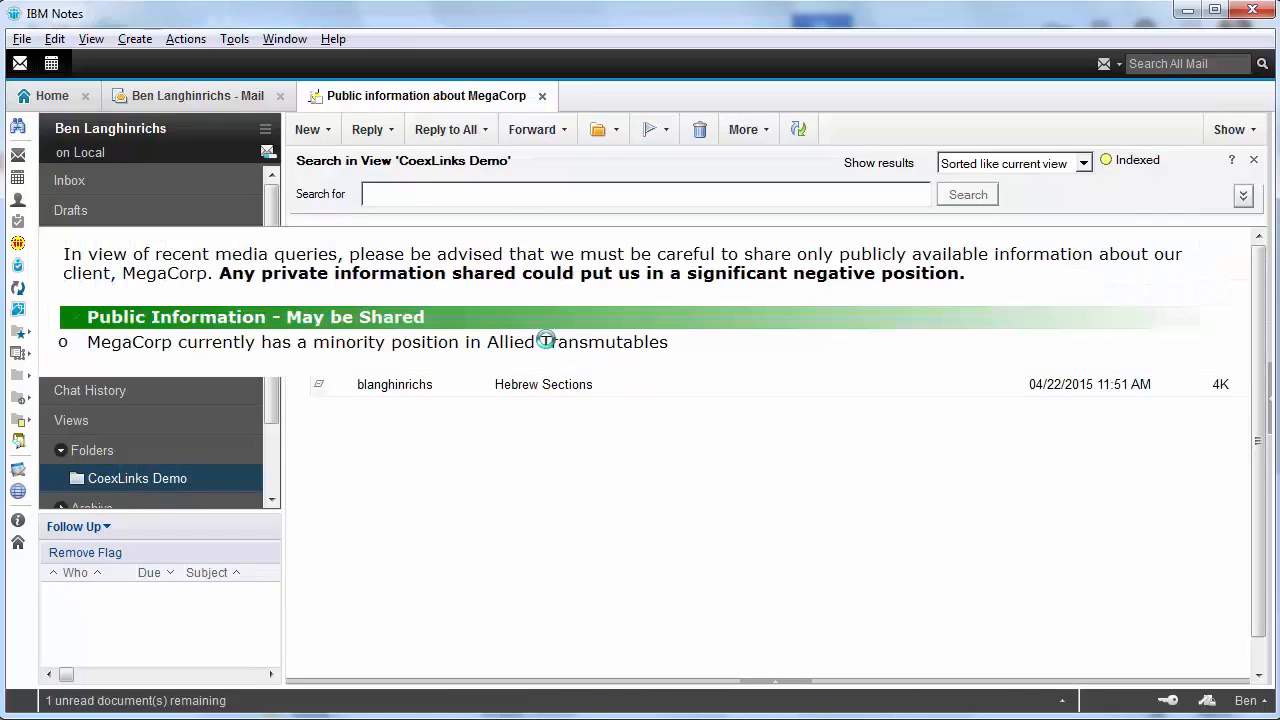
{"action": "left_click", "coordinate": [283, 322]}
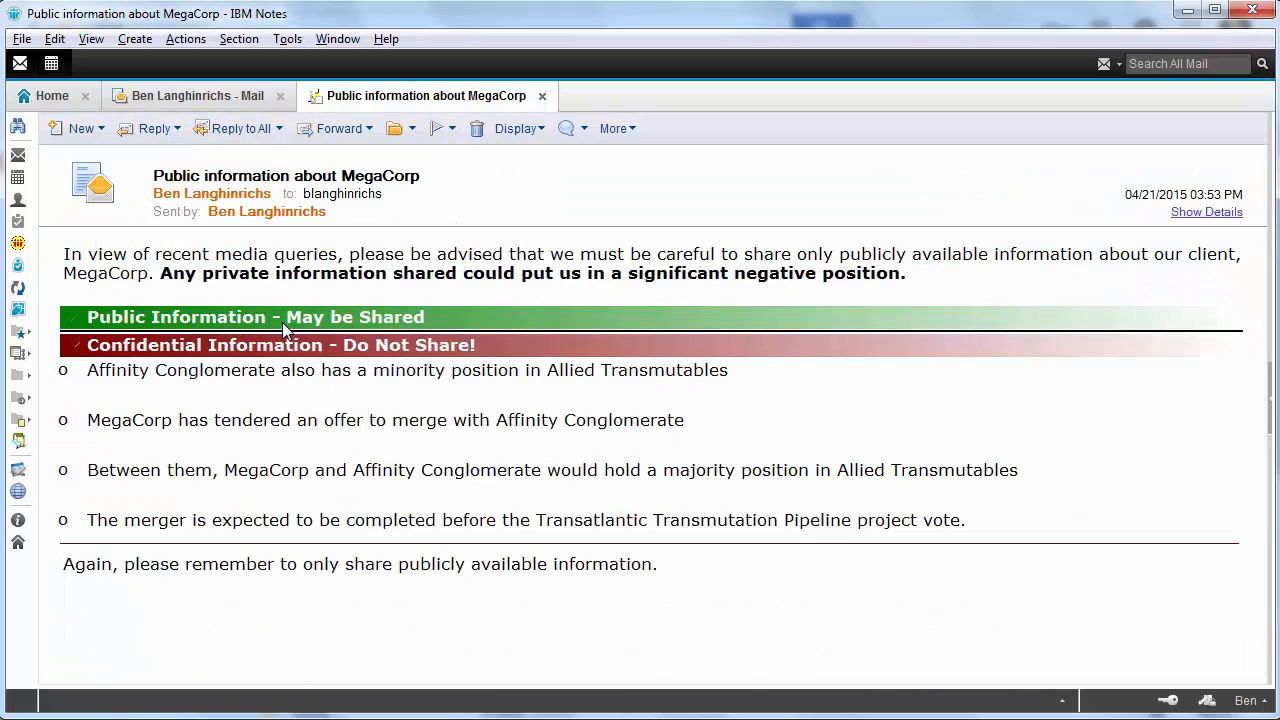
{"action": "left_click", "coordinate": [283, 322]}
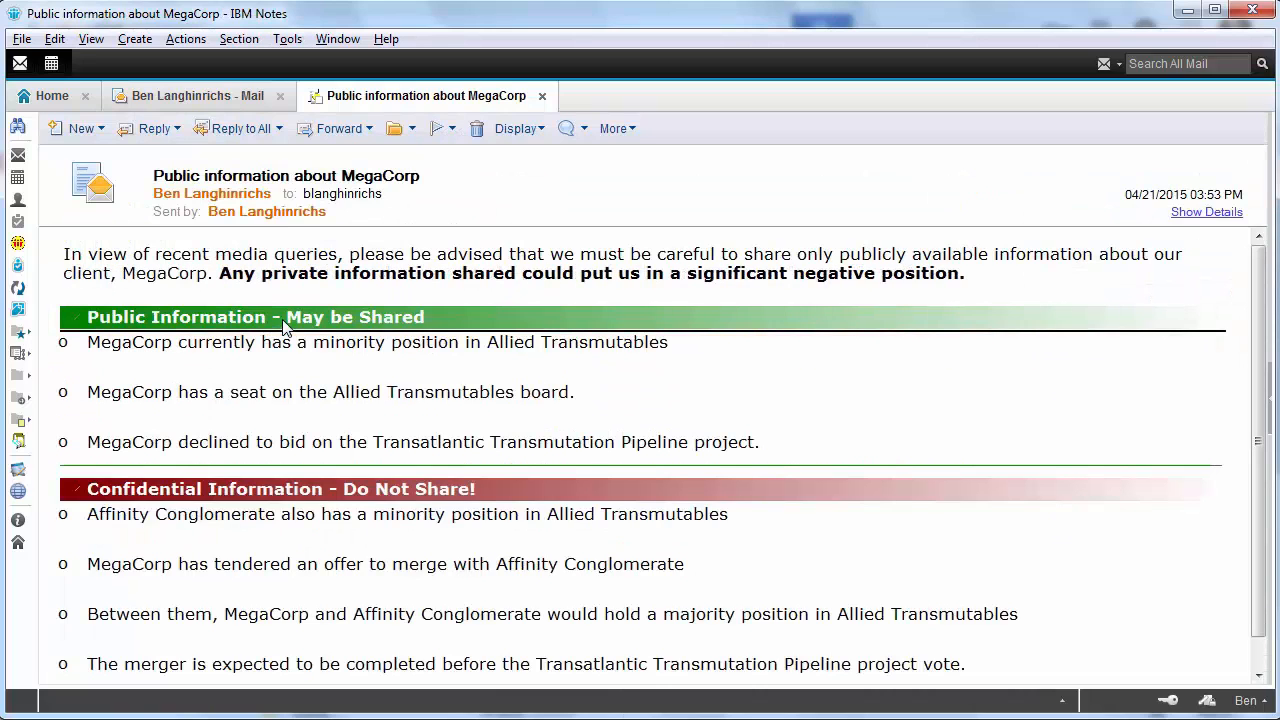
{"action": "key", "text": "Escape"}
View Finish checked items and Hebrew Sections, then reopen Better Budgies as an editable copy
{"action": "double_click", "coordinate": [546, 360]}
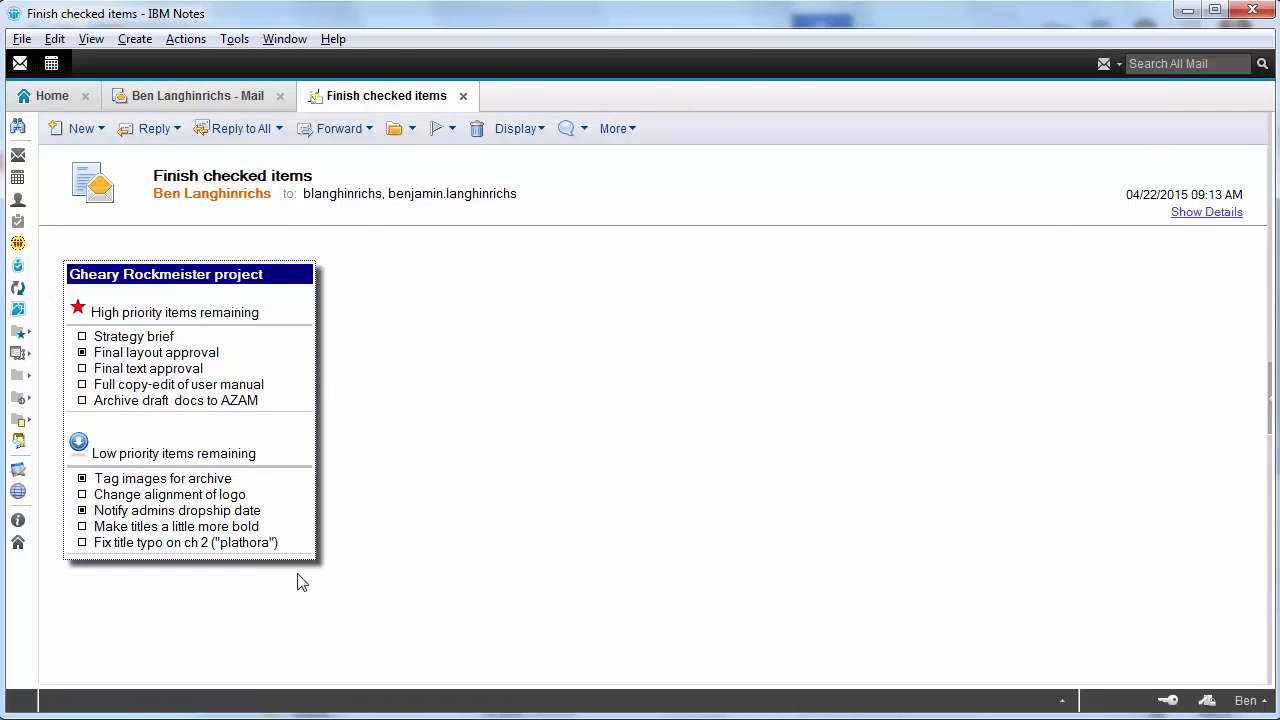
{"action": "key", "text": "Escape"}
{"action": "double_click", "coordinate": [556, 386]}
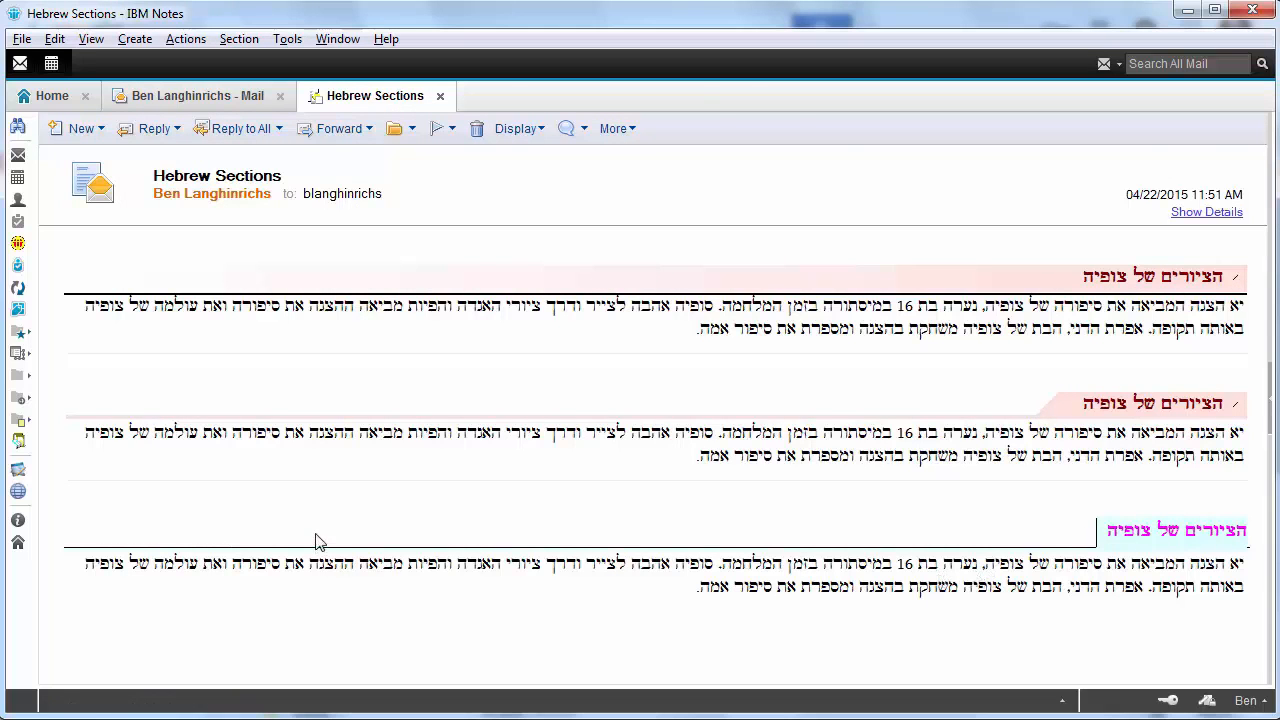
{"action": "key", "text": "Escape"}
{"action": "double_click", "coordinate": [580, 265]}
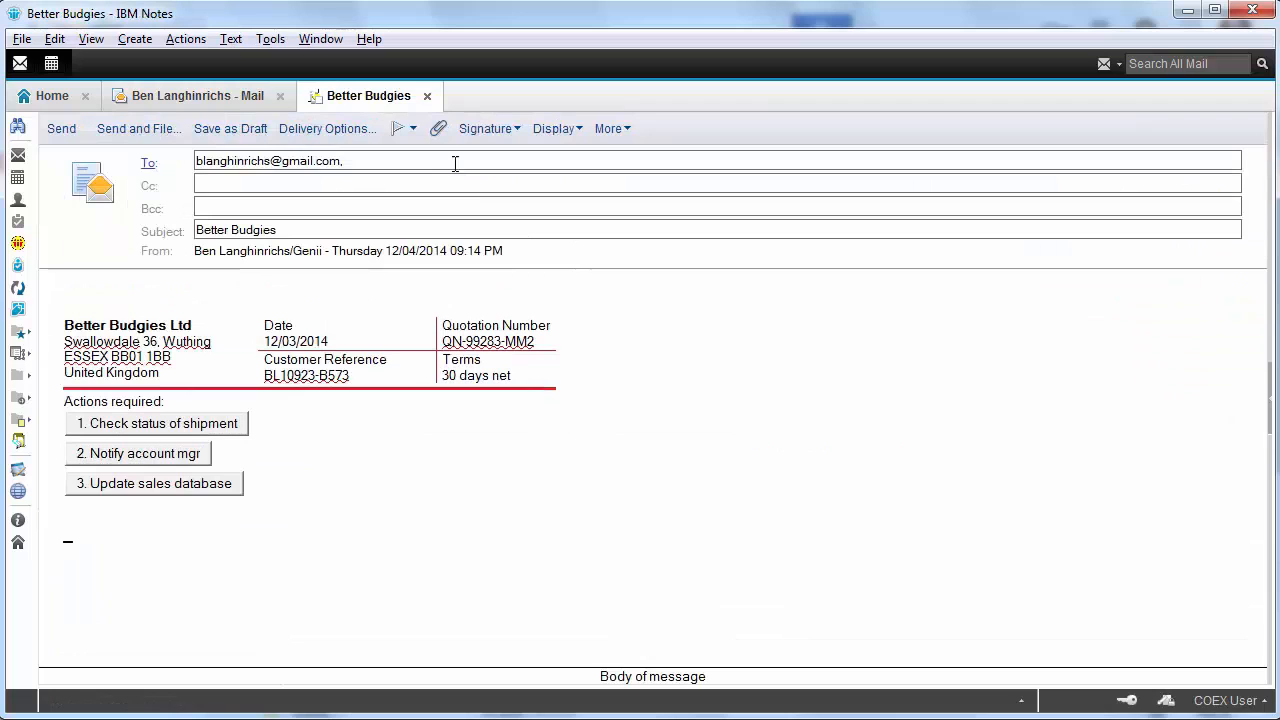
Replace the Better Budgies recipient with the ibmverse.com address and send it
{"action": "left_click", "coordinate": [455, 163]}
{"action": "key", "text": "ctrl+a"}
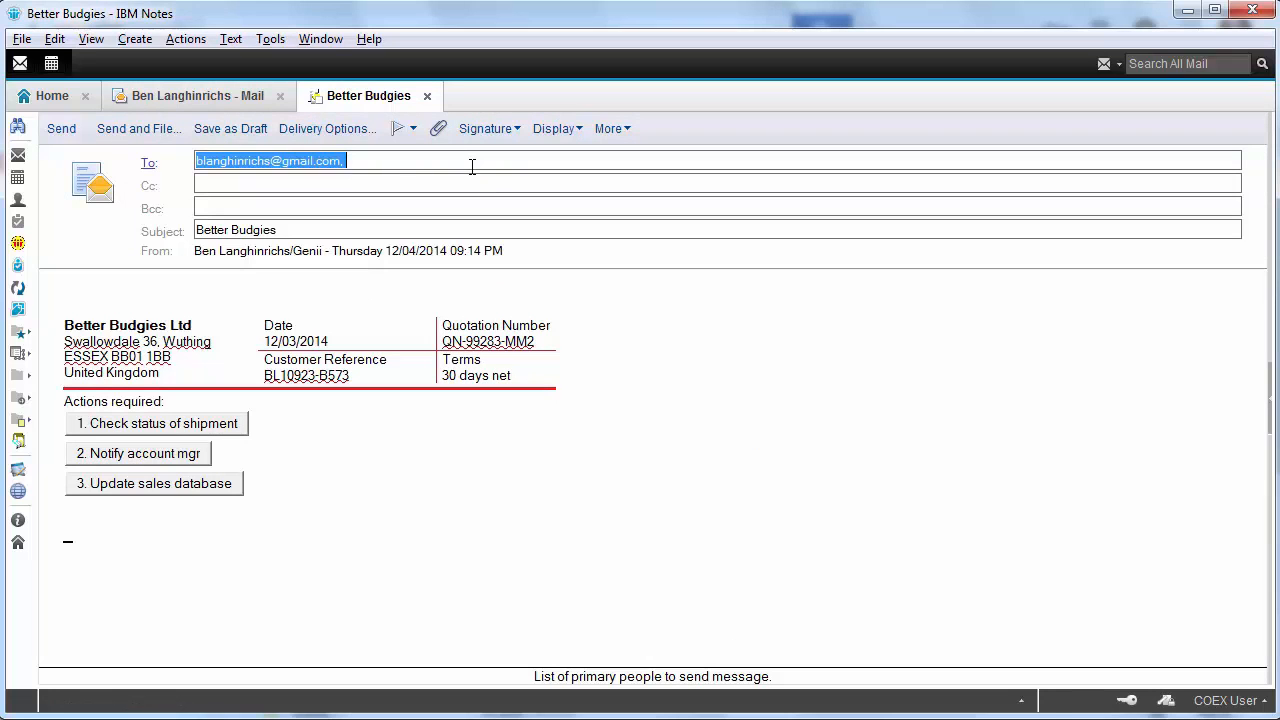
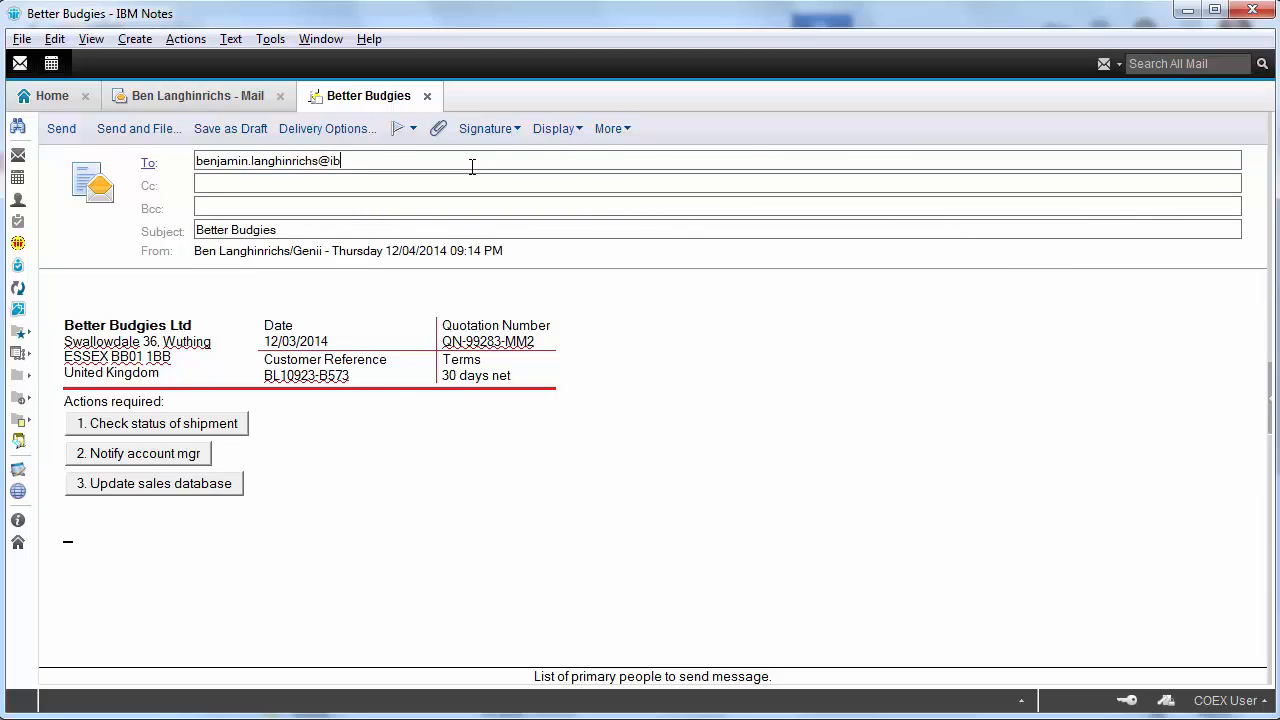
{"action": "key", "text": "ctrl+a"}
{"action": "key", "text": "ctrl+c"}
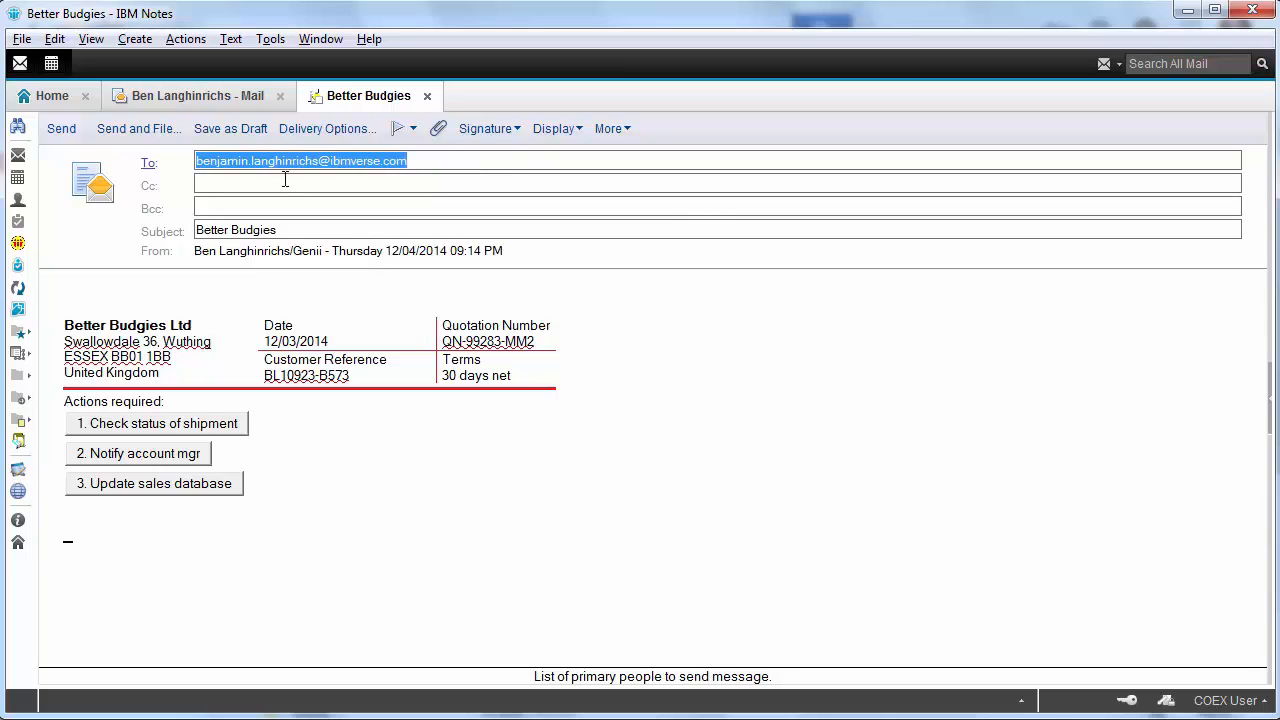
{"action": "left_click", "coordinate": [60, 129]}
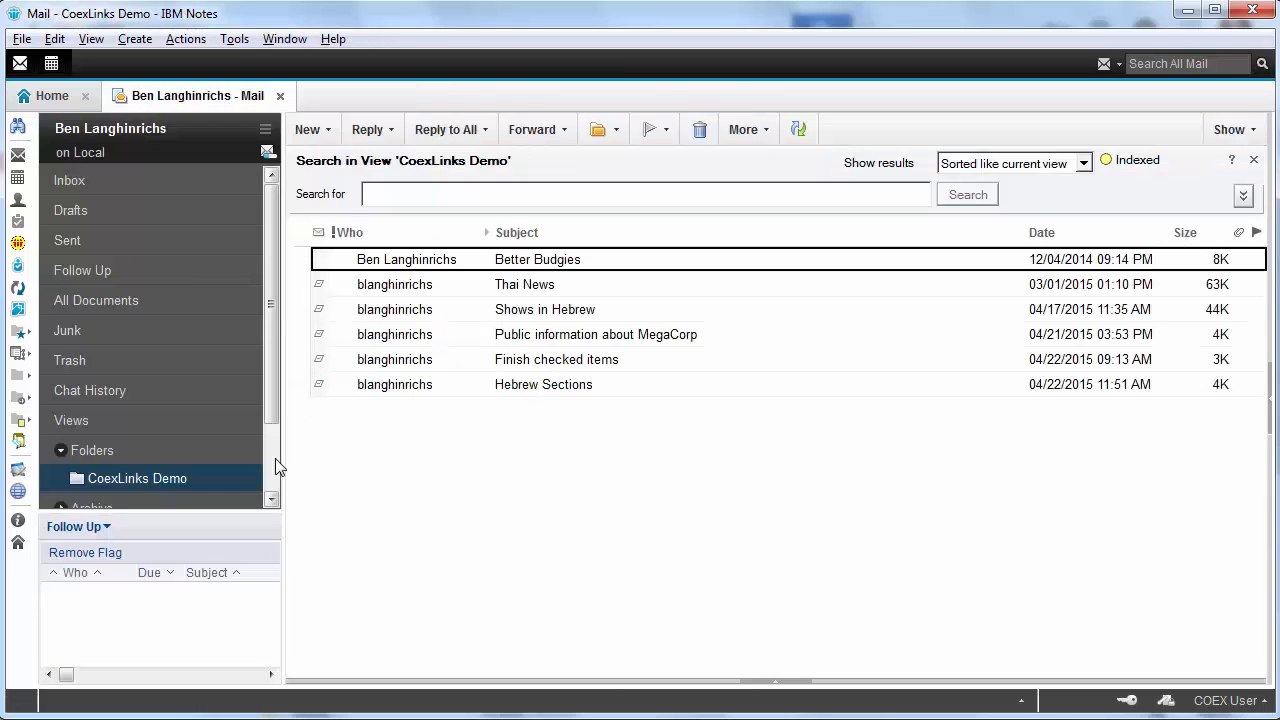
Re-send Thai News and Shows in Hebrew to the pasted Verse address
{"action": "double_click", "coordinate": [514, 290]}
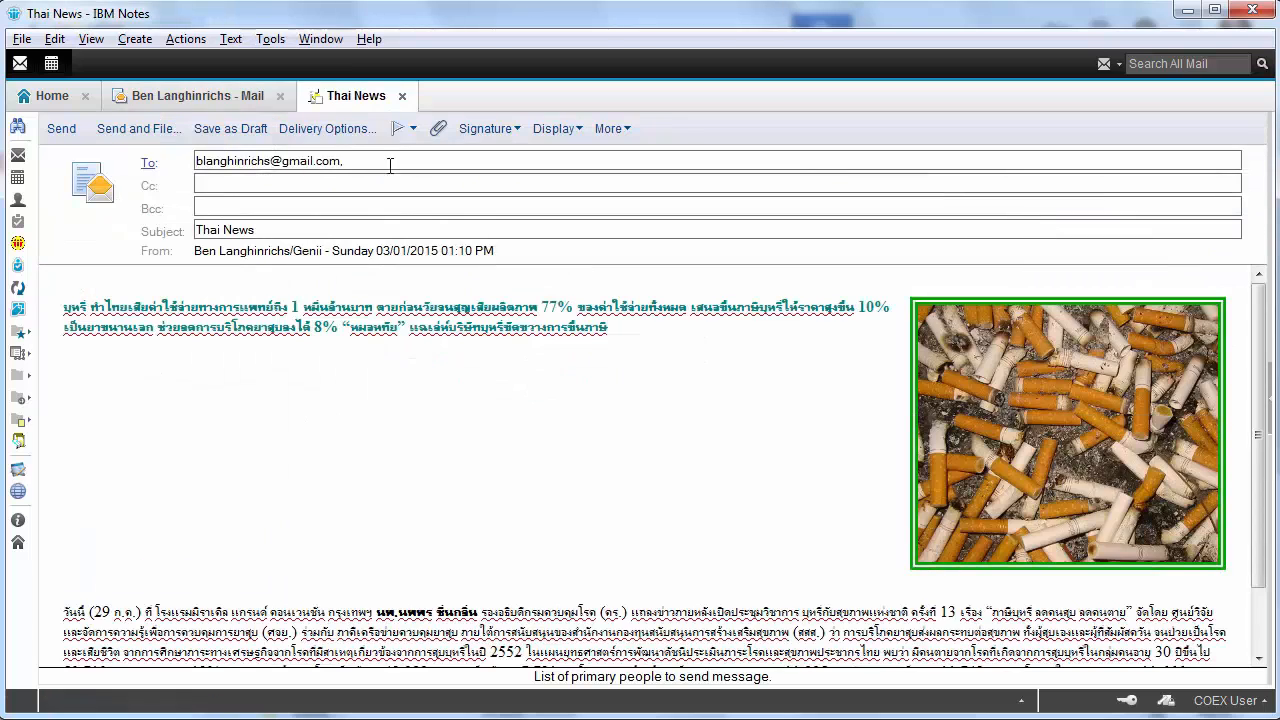
{"action": "key", "text": "ctrl+a"}
{"action": "key", "text": "ctrl+v"}
{"action": "left_click", "coordinate": [60, 129]}
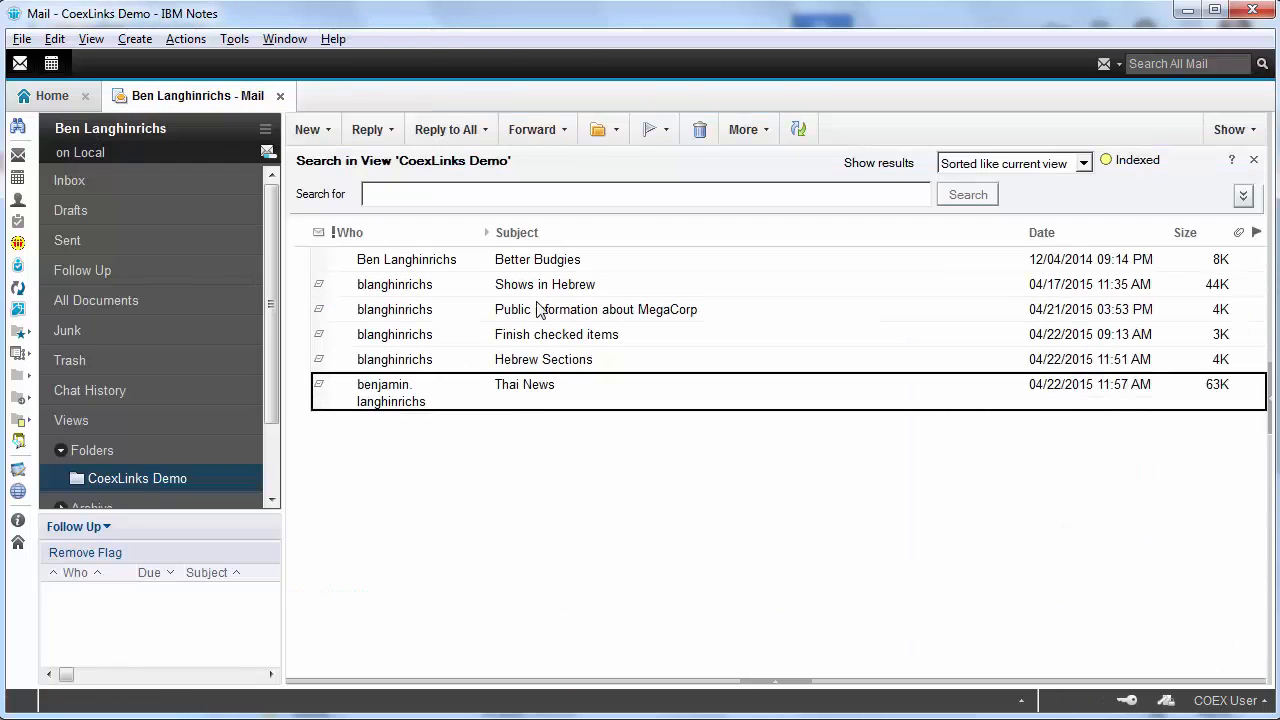
{"action": "double_click", "coordinate": [543, 290]}
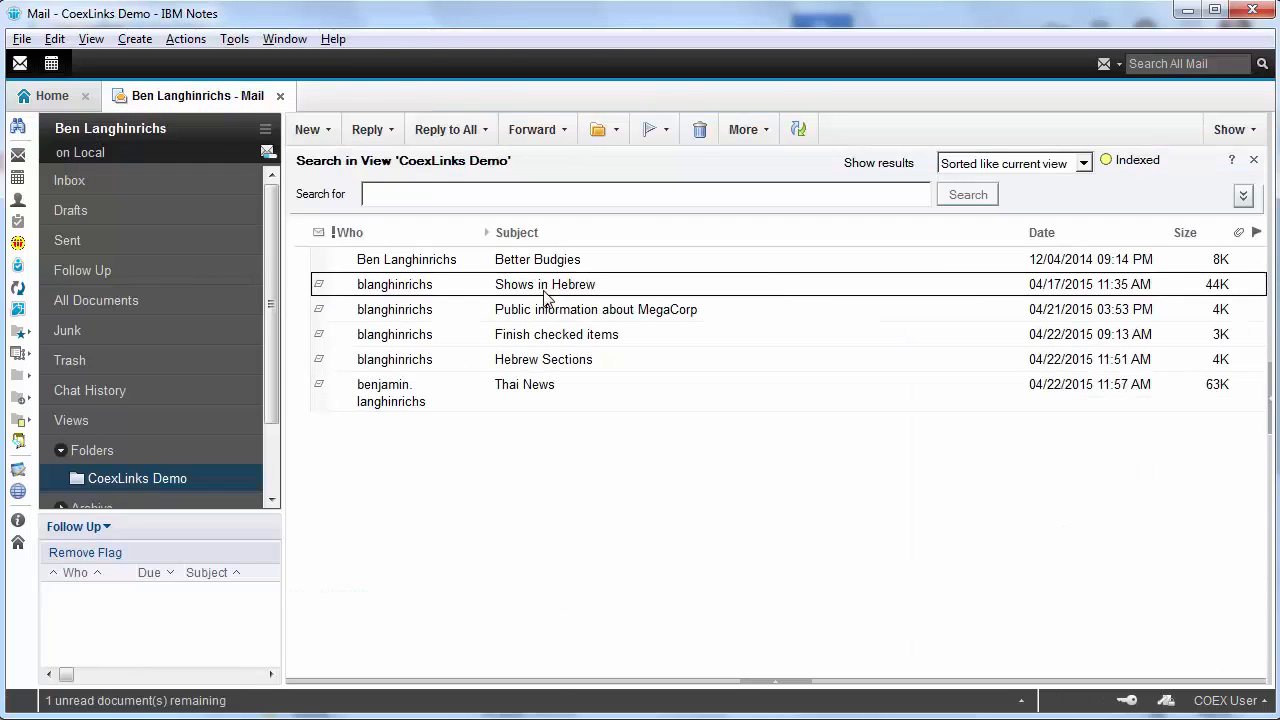
{"action": "key", "text": "ctrl+a"}
{"action": "key", "text": "ctrl+v"}
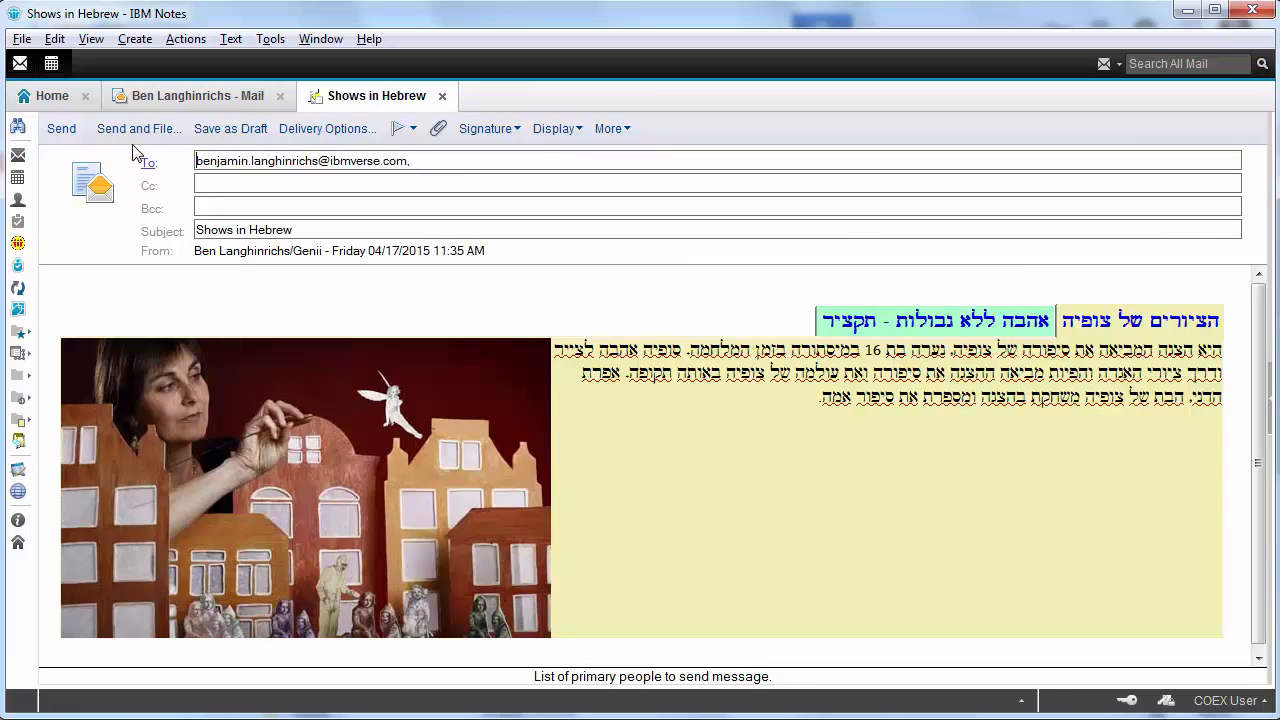
{"action": "left_click", "coordinate": [60, 129]}
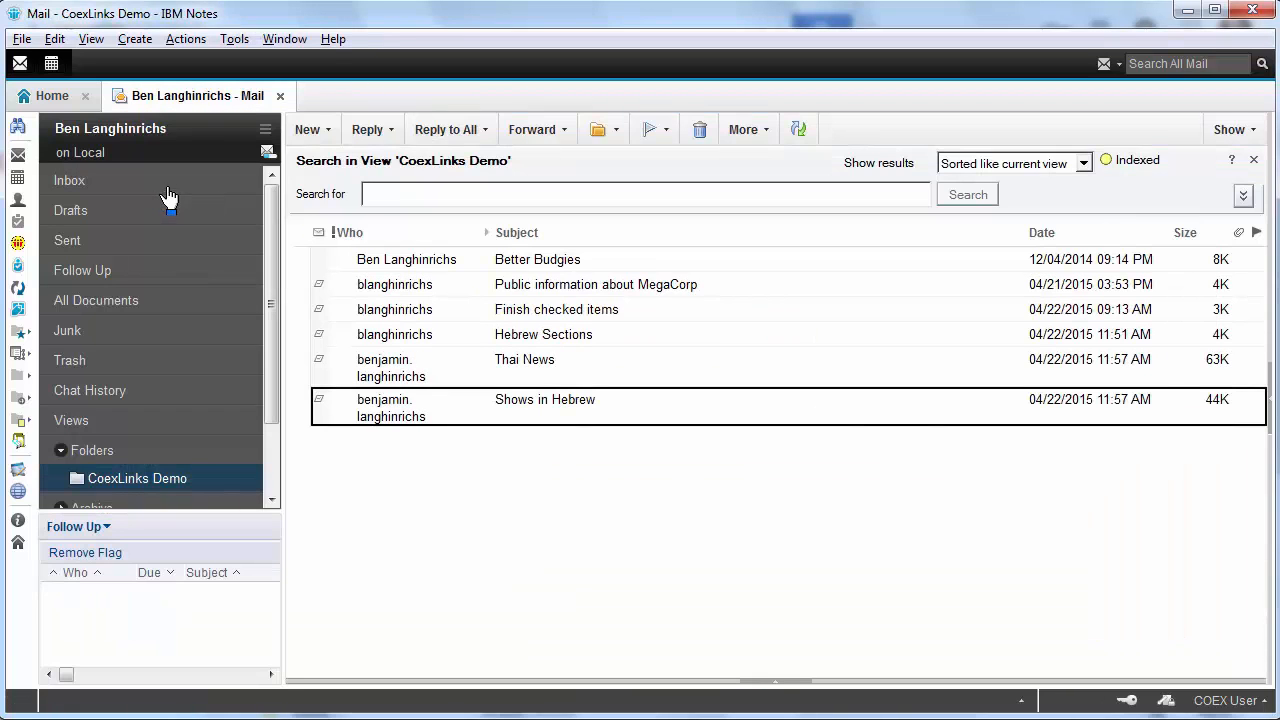
Re-send Public information about MegaCorp and Finish checked items to the pasted Verse address
{"action": "double_click", "coordinate": [585, 290]}
{"action": "key", "text": "ctrl+a"}
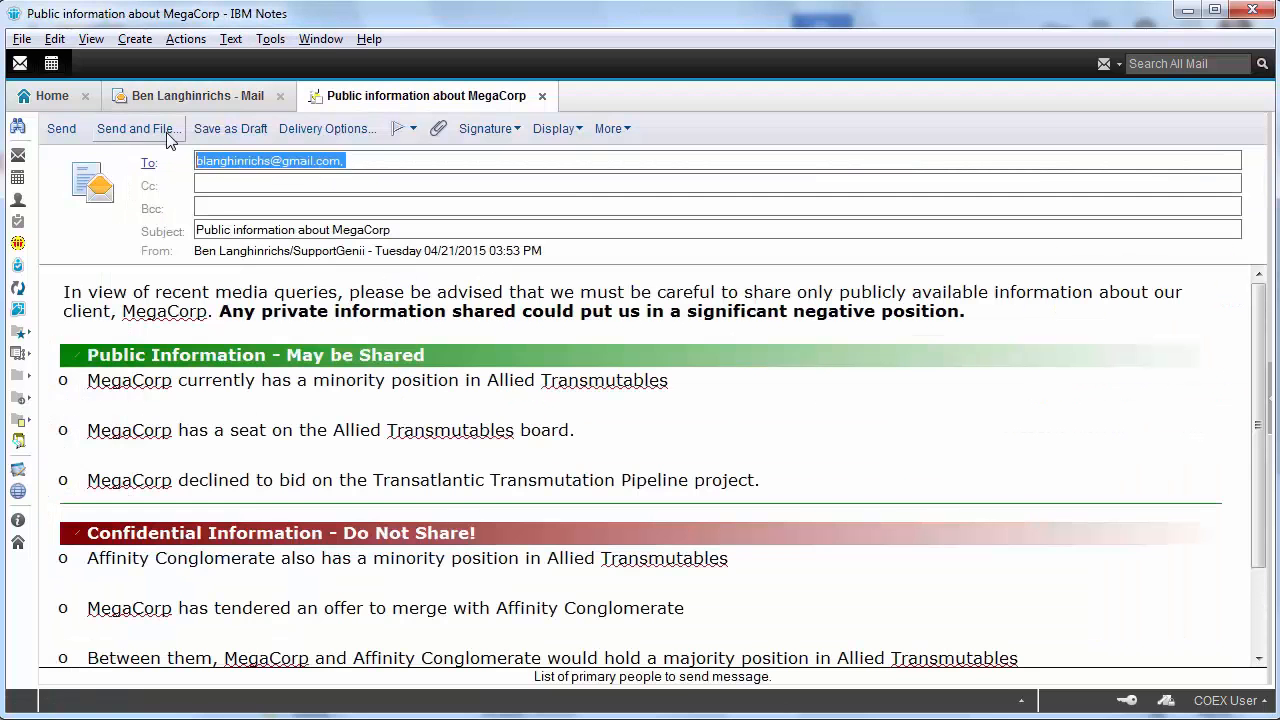
{"action": "key", "text": "ctrl+v"}
{"action": "left_click", "coordinate": [60, 129]}
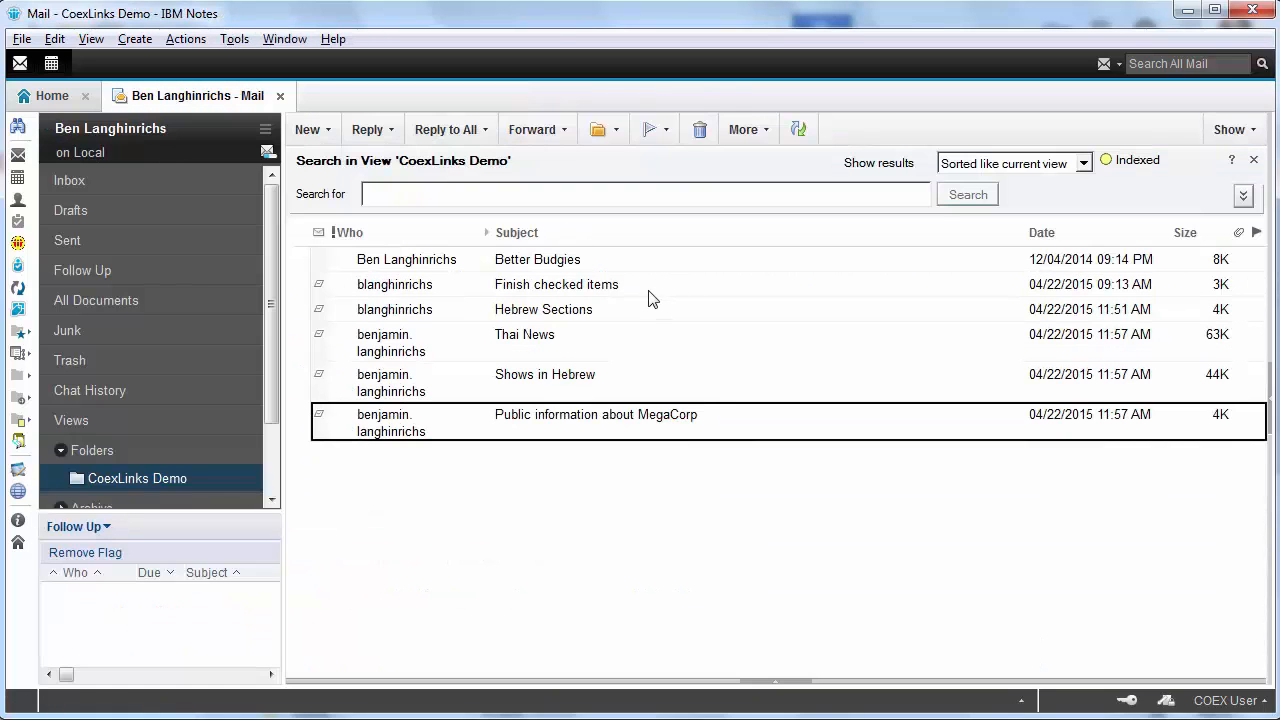
{"action": "double_click", "coordinate": [649, 291]}
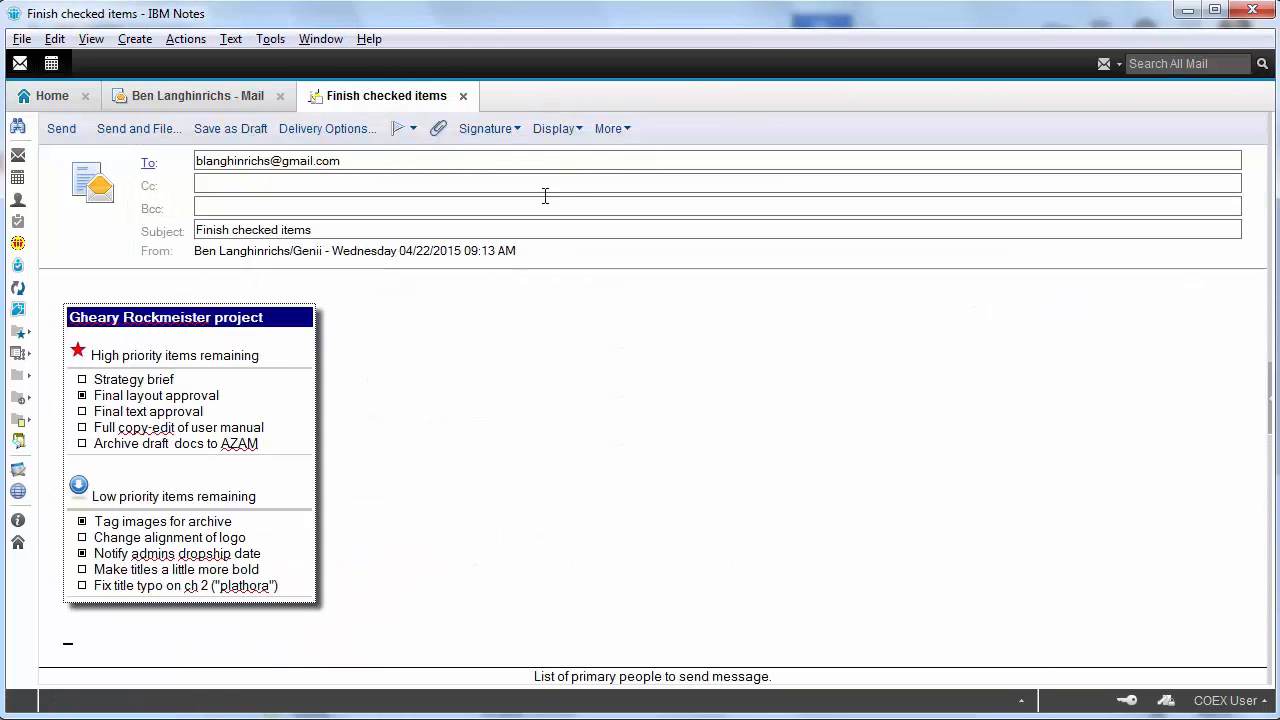
{"action": "key", "text": "ctrl+a"}
{"action": "key", "text": "ctrl+v"}
{"action": "left_click", "coordinate": [60, 129]}
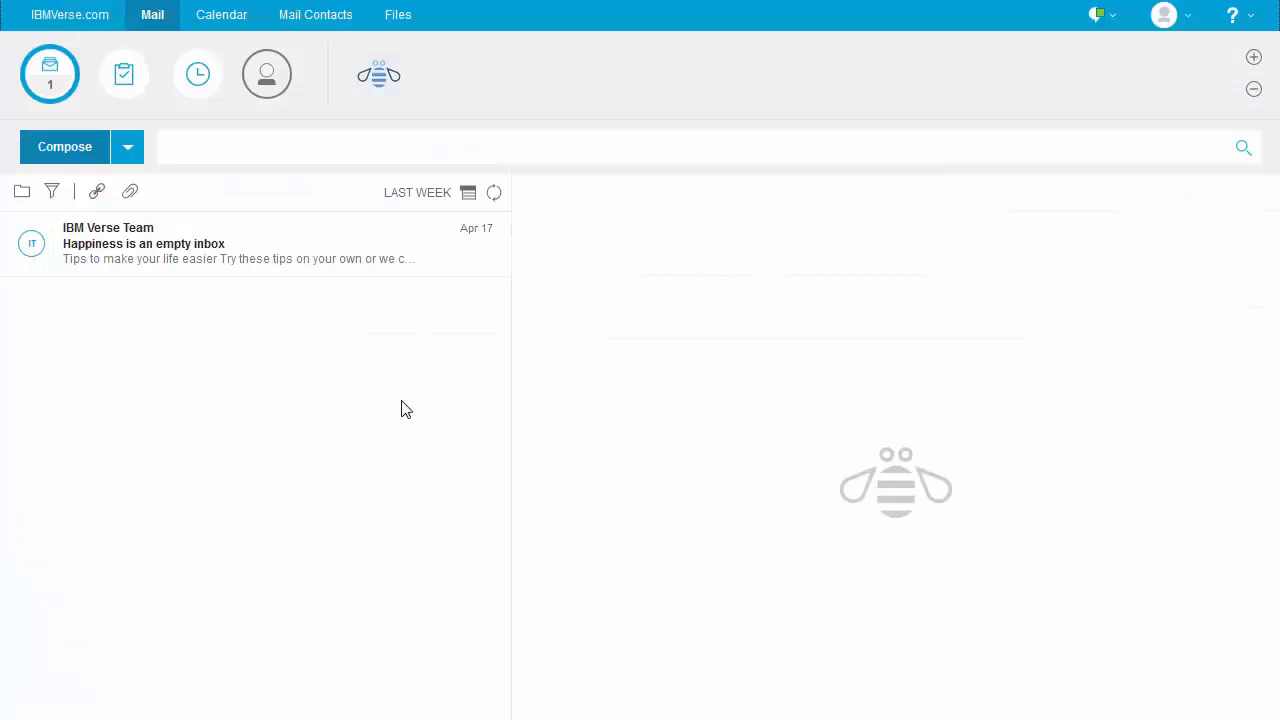
Refresh the Verse inbox and read Thai News, MegaCorp, Shows in Hebrew, Finish checked items and Better Budgies
{"action": "left_click", "coordinate": [51, 80]}
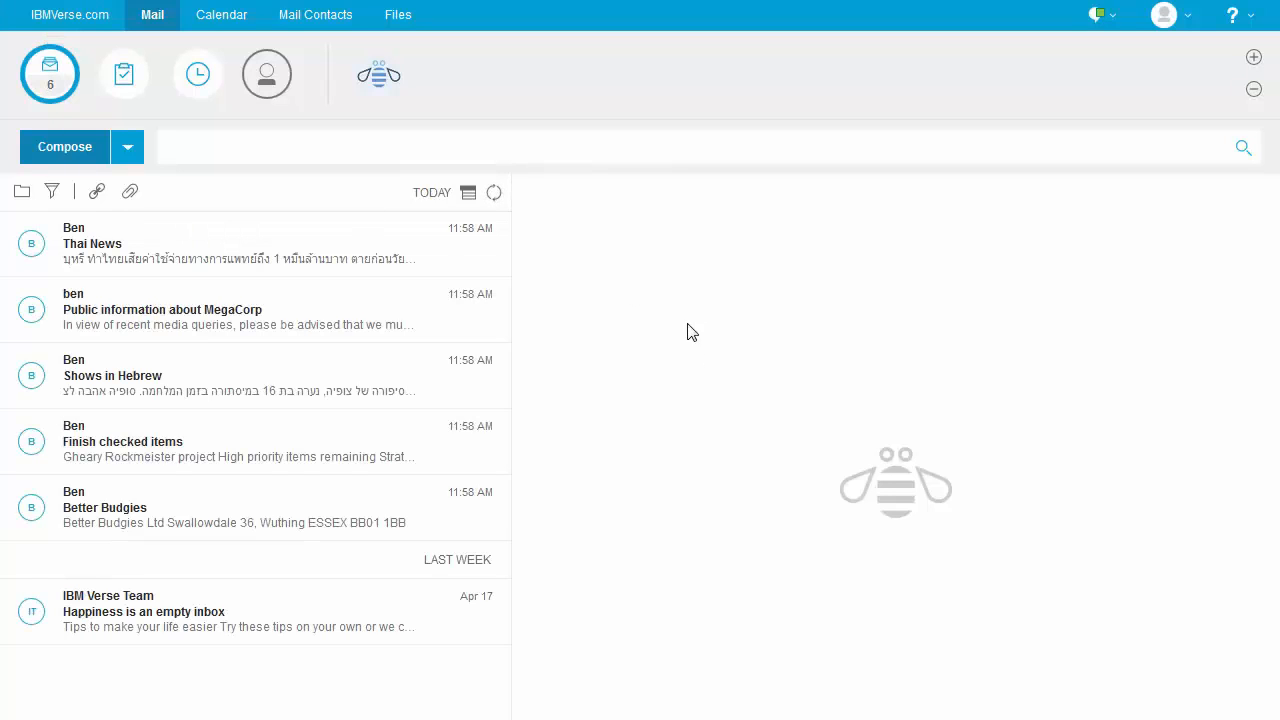
{"action": "left_click", "coordinate": [78, 251]}
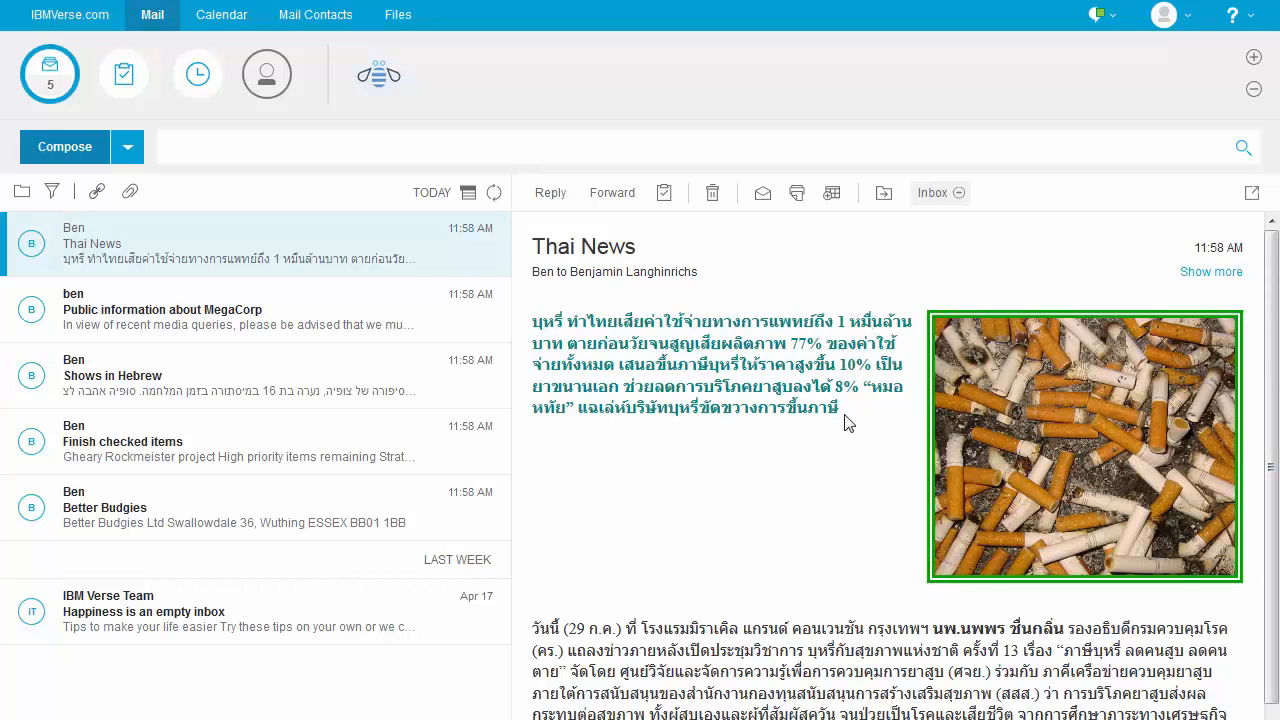
{"action": "left_click", "coordinate": [111, 310]}
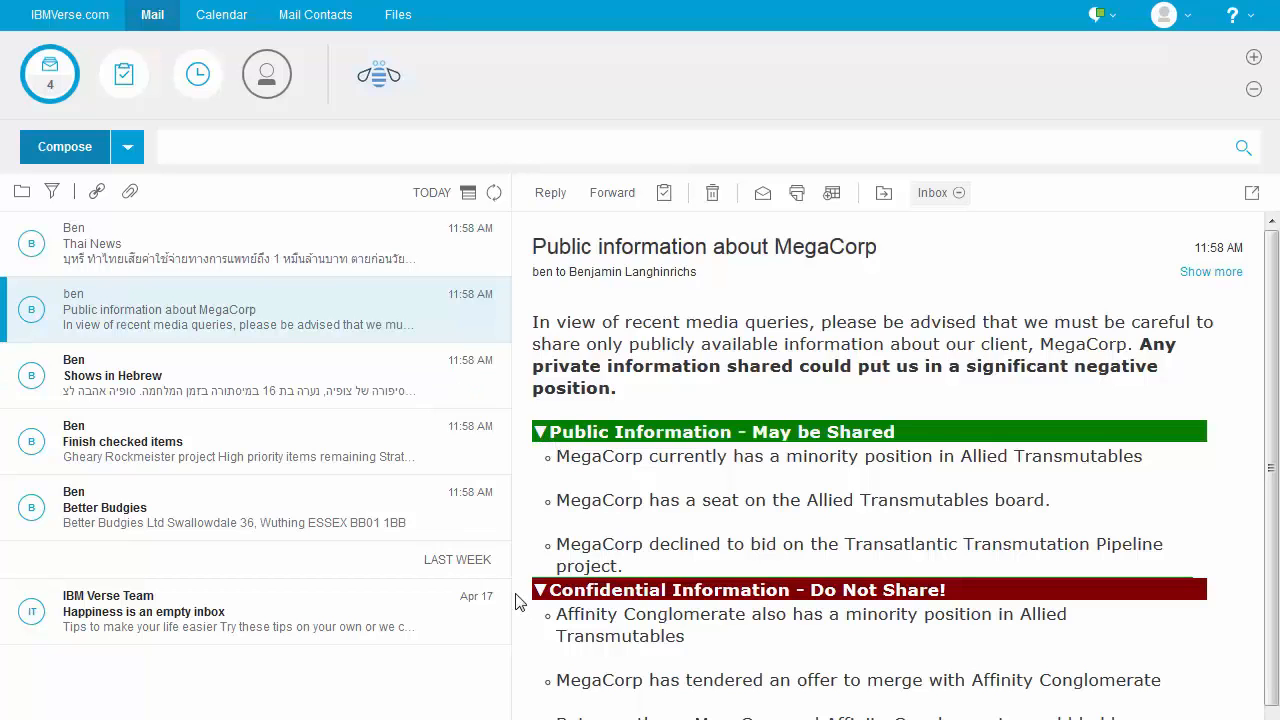
{"action": "left_click", "coordinate": [108, 376]}
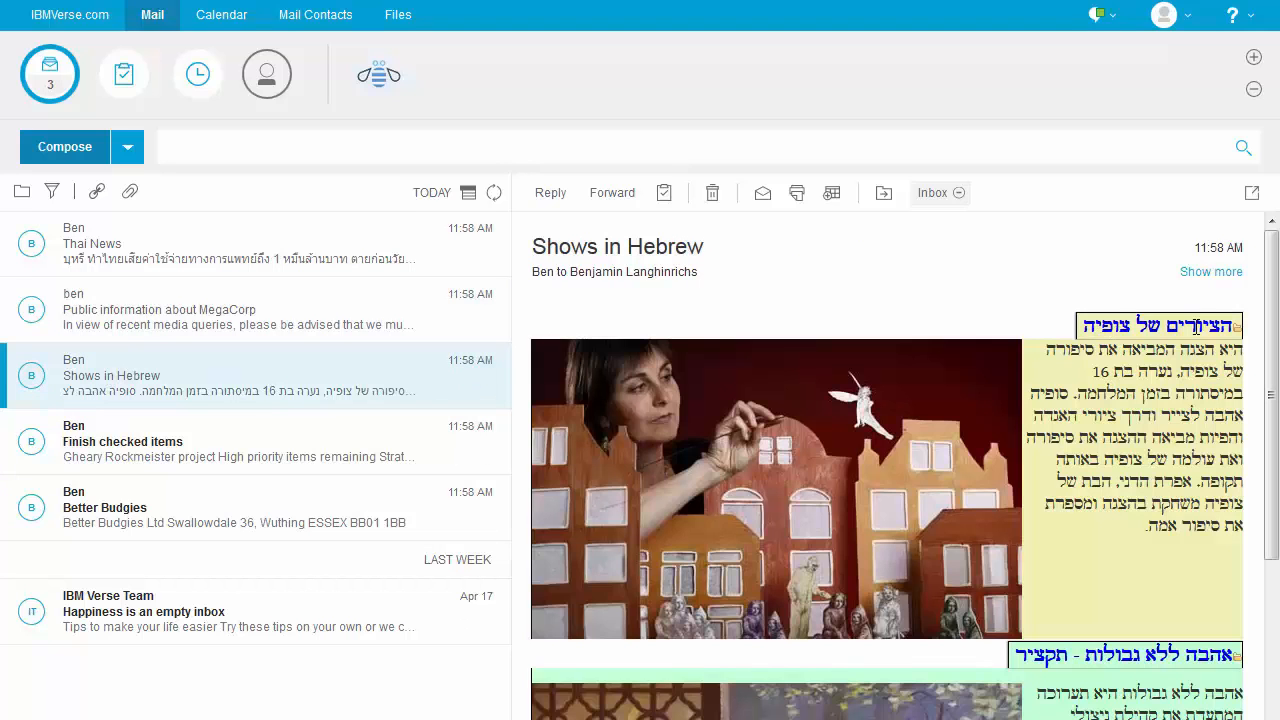
{"action": "scroll", "coordinate": [1210, 507], "scroll_direction": "down", "scroll_amount": 3}
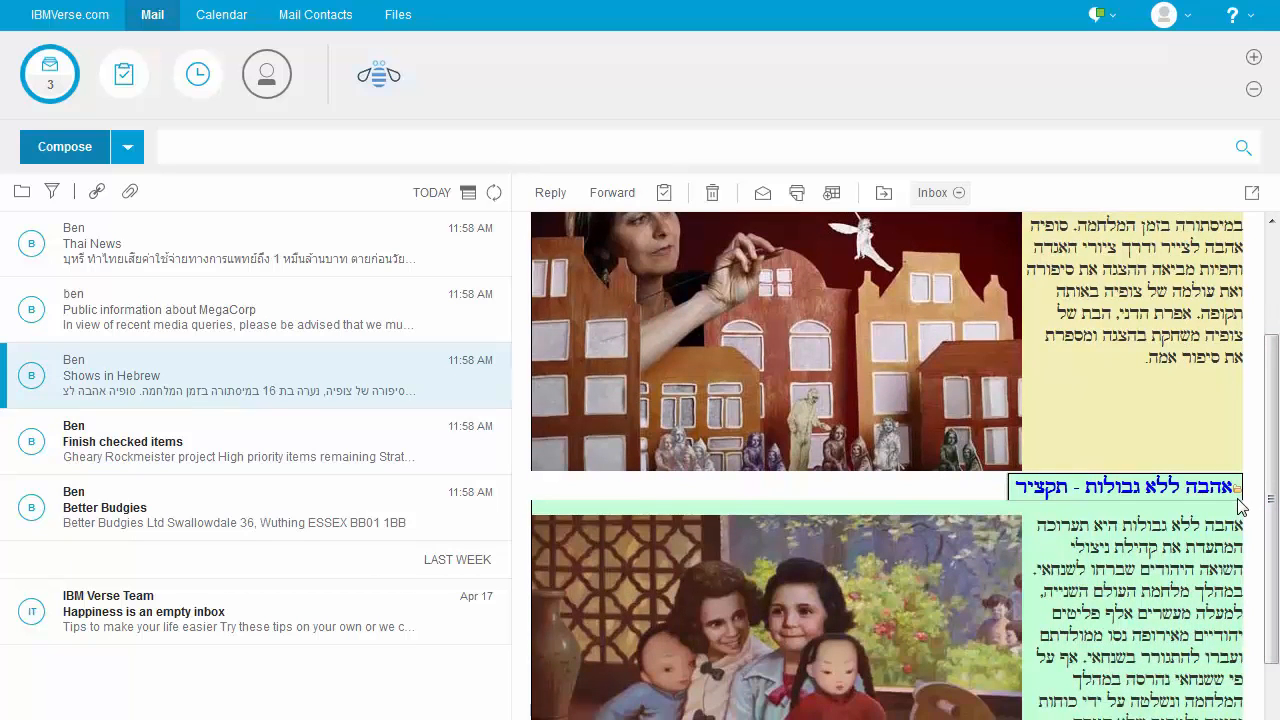
{"action": "left_click", "coordinate": [90, 446]}
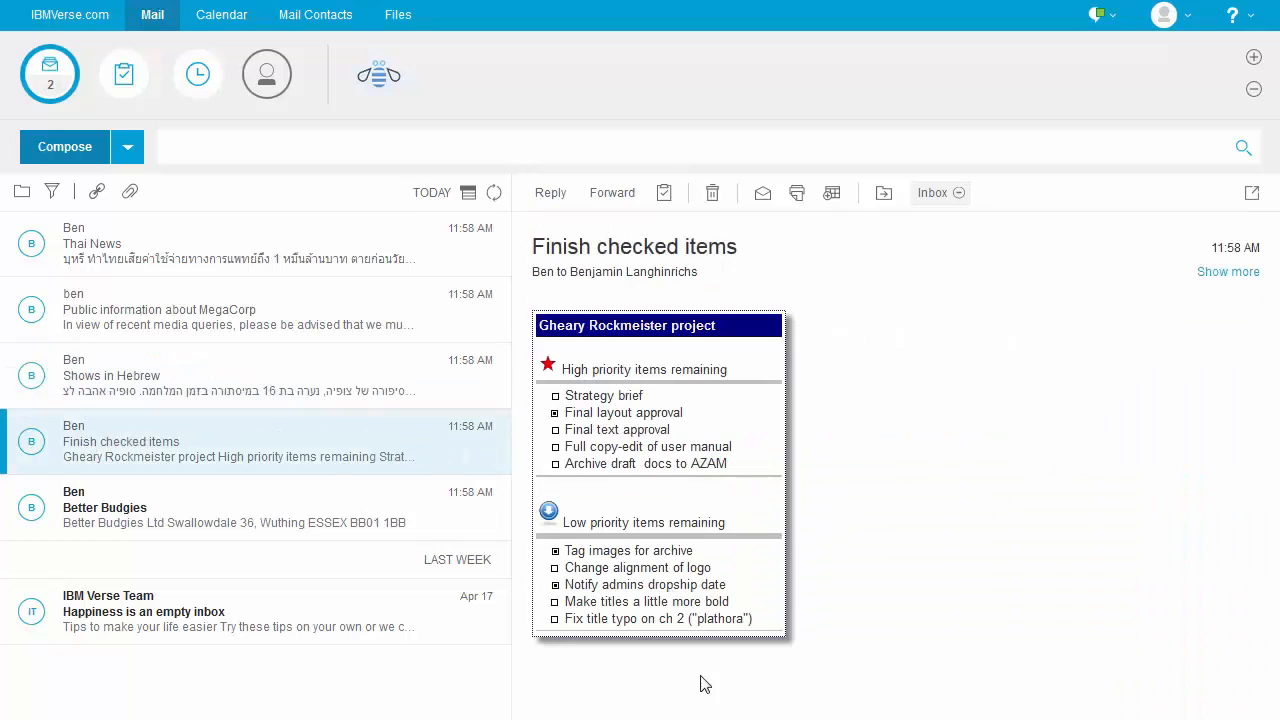
{"action": "left_click", "coordinate": [163, 520]}
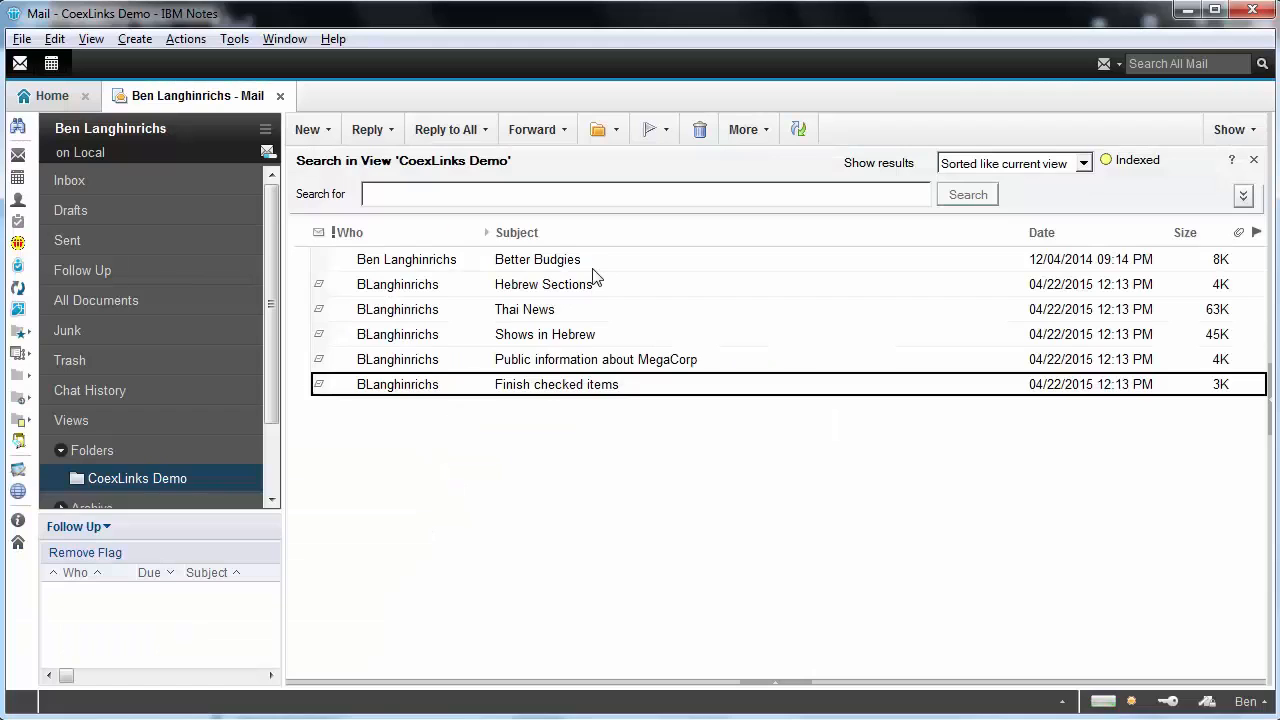
Address Better Budgies to the suggested Verse account, send it past the MIME warning, then send Hebrew Sections
{"action": "left_click", "coordinate": [600, 262]}
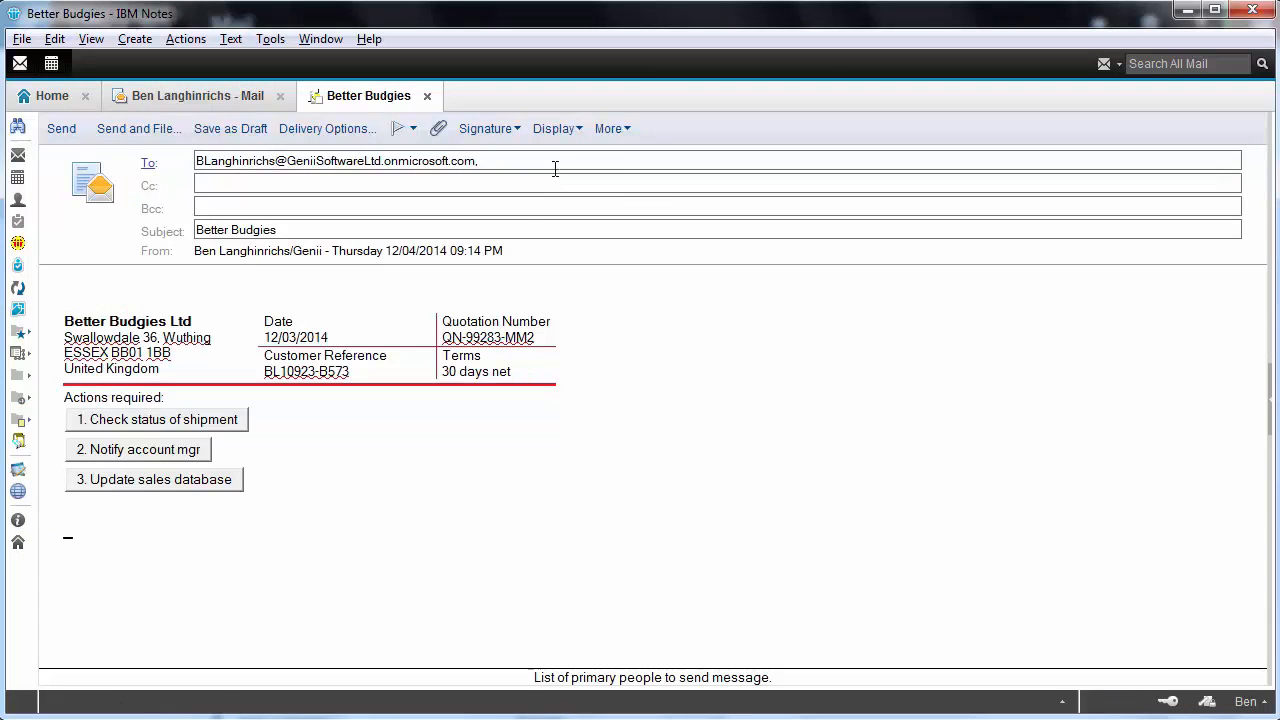
{"action": "left_click_drag", "start_coordinate": [555, 169], "coordinate": [38, 164]}
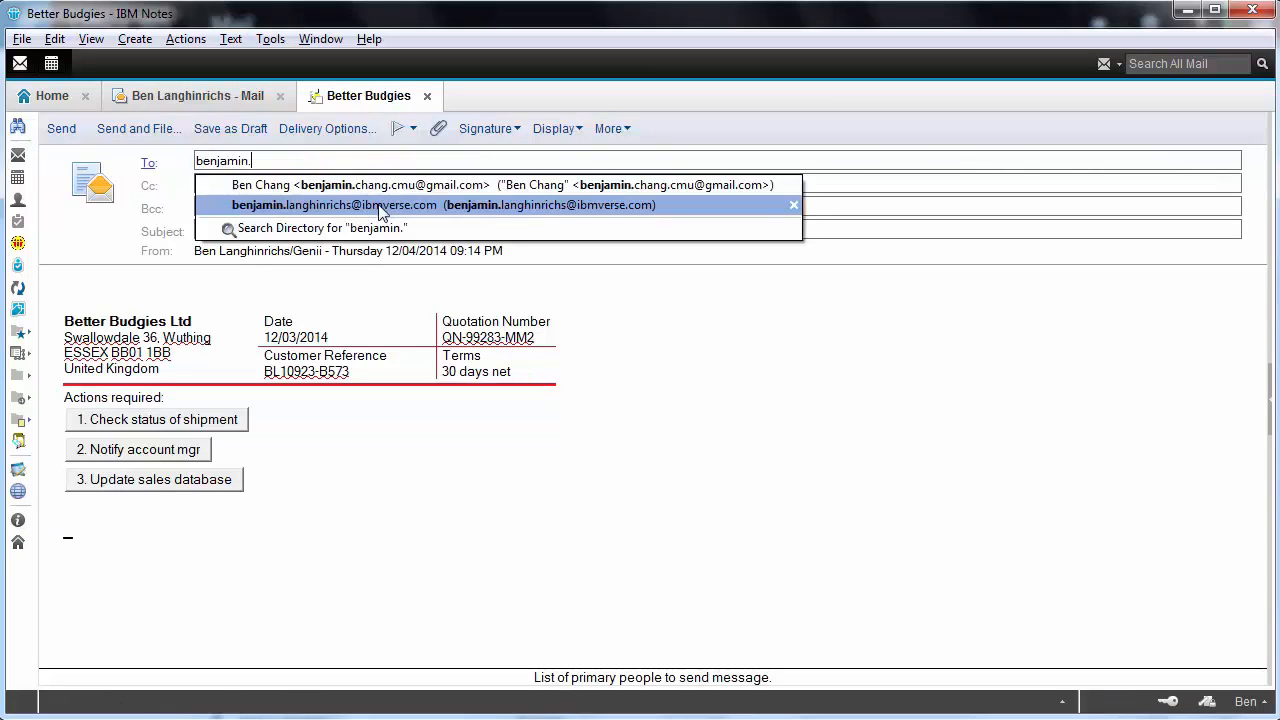
{"action": "left_click", "coordinate": [382, 206]}
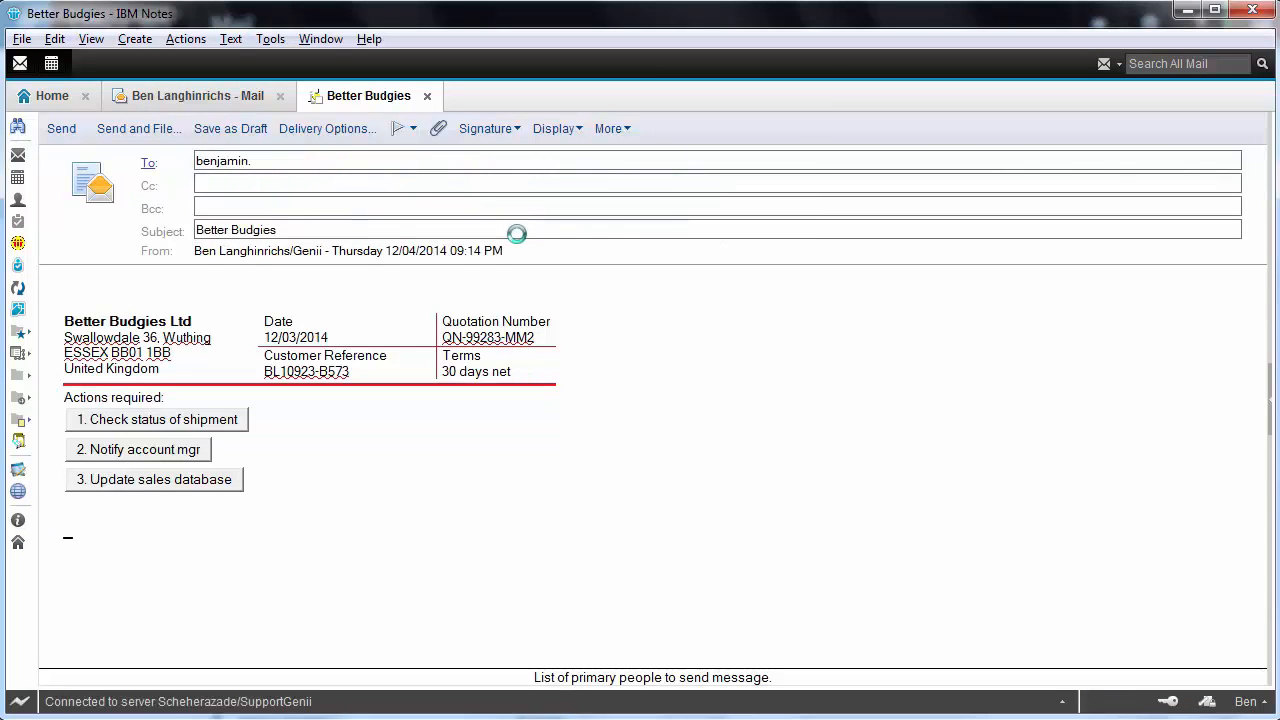
{"action": "left_click", "coordinate": [58, 128]}
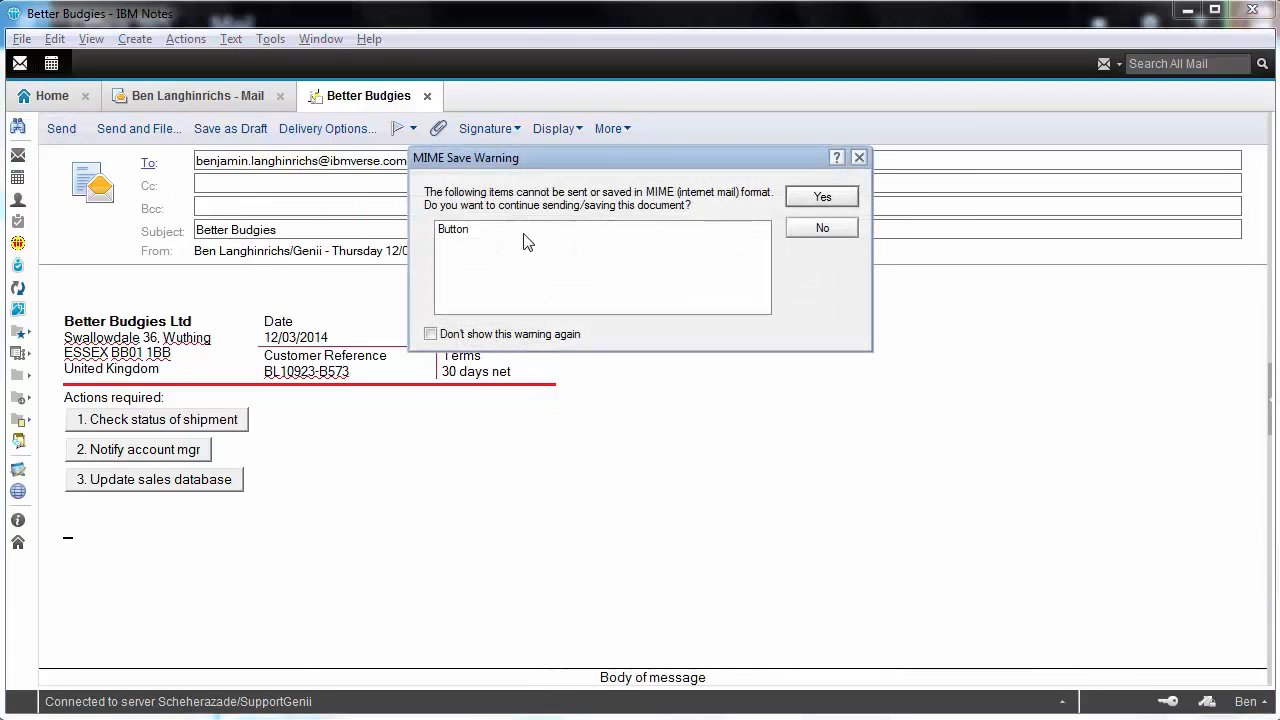
{"action": "left_click", "coordinate": [826, 202]}
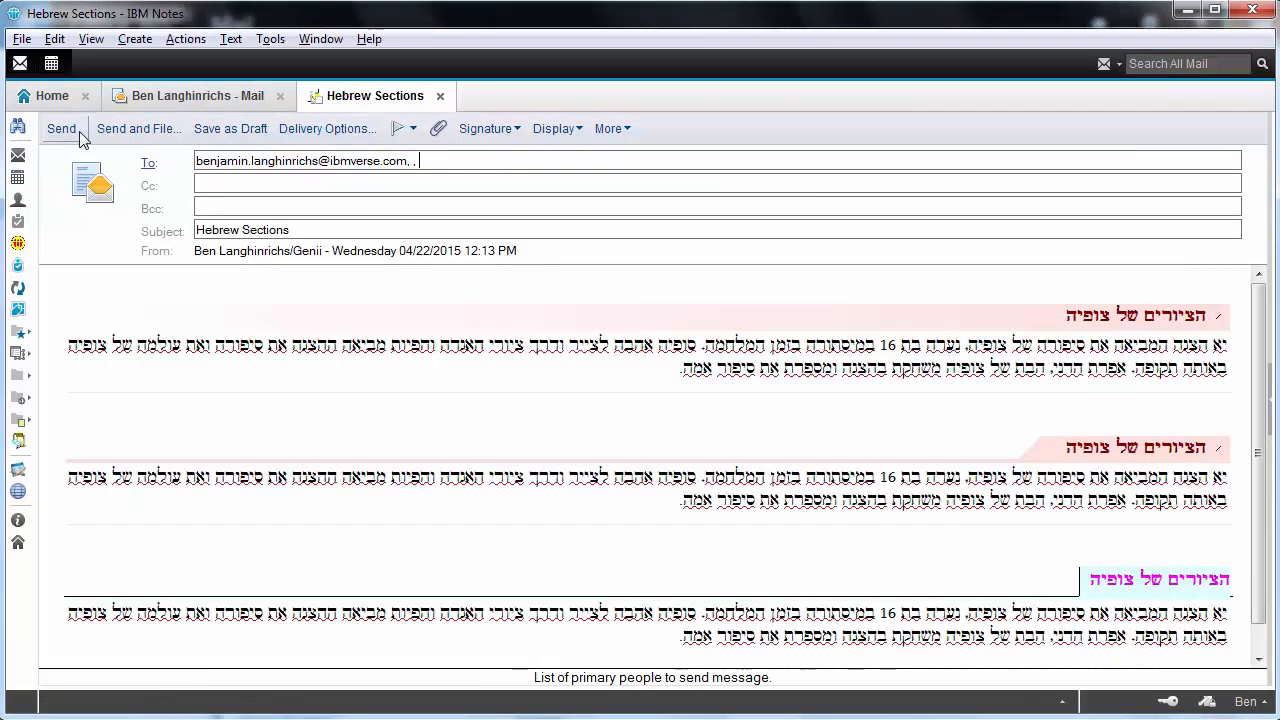
{"action": "left_click", "coordinate": [61, 128]}
Re-send the Thai News and Shows in Hebrew memos to the pasted Verse address
{"action": "double_click", "coordinate": [572, 294]}
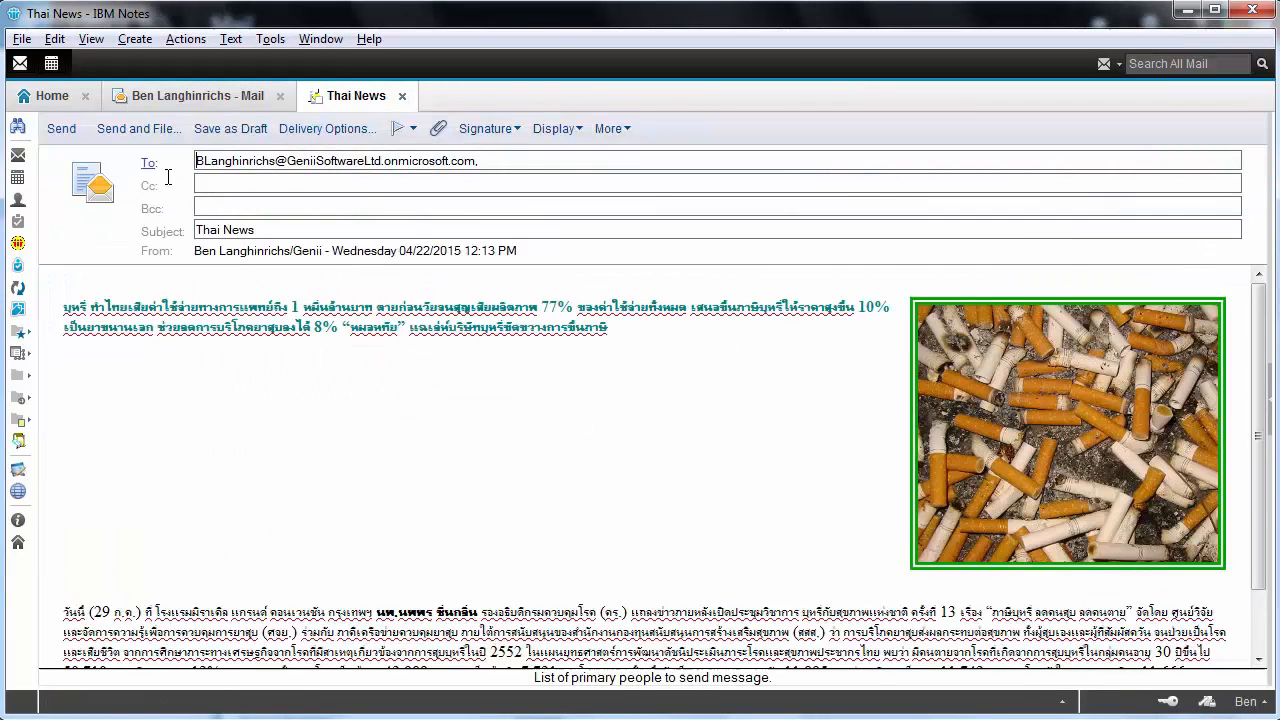
{"action": "left_click_drag", "start_coordinate": [501, 167], "coordinate": [3, 136]}
{"action": "key", "text": "ctrl+v"}
{"action": "left_click", "coordinate": [61, 128]}
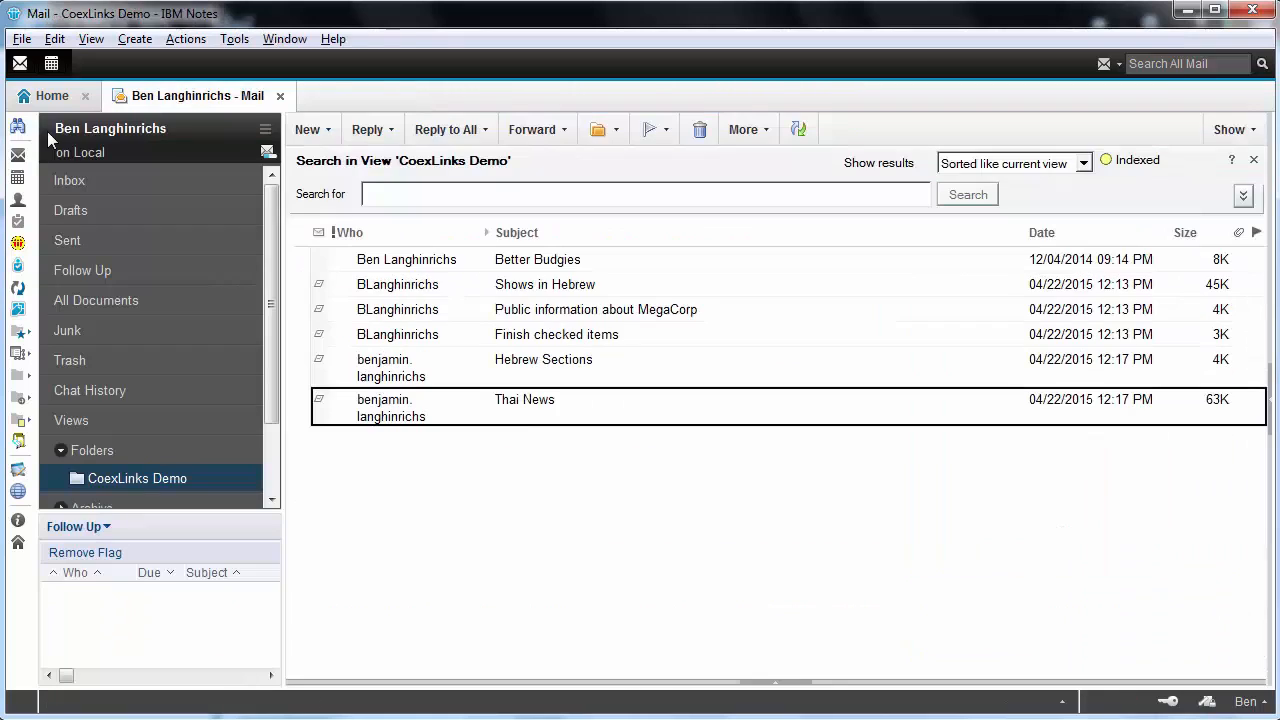
{"action": "double_click", "coordinate": [588, 290]}
{"action": "left_click_drag", "start_coordinate": [519, 160], "coordinate": [50, 152]}
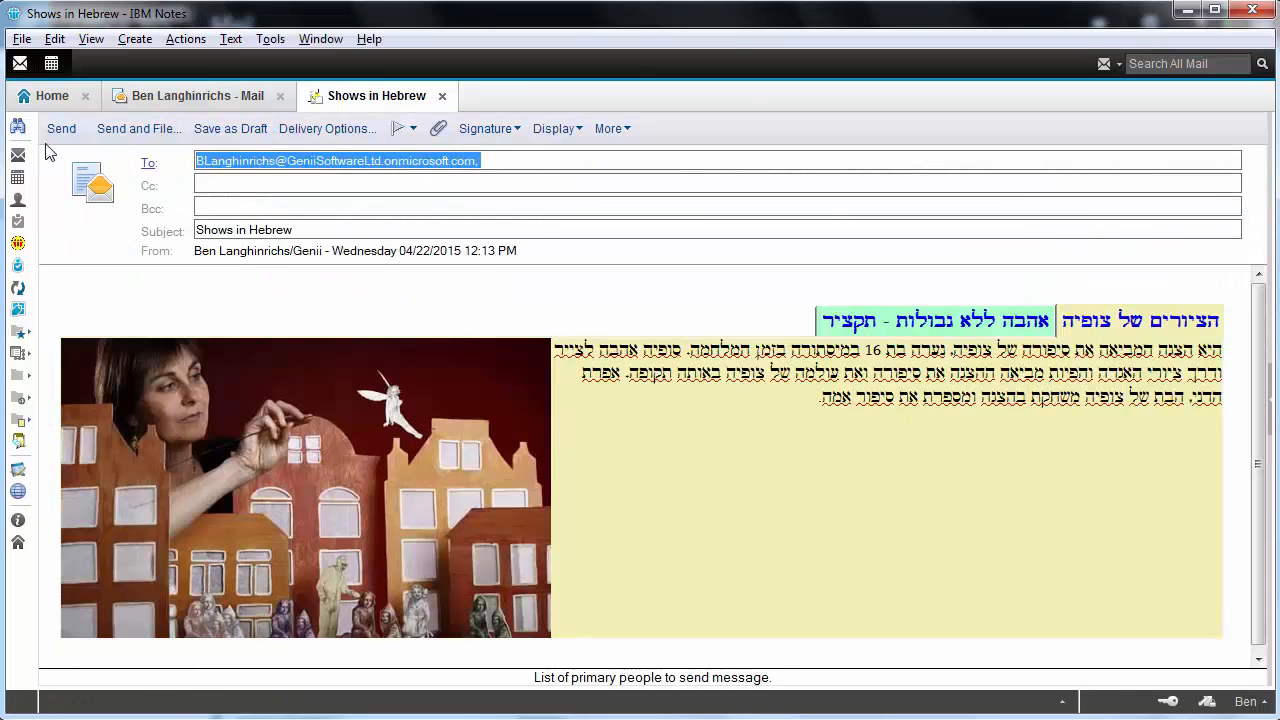
{"action": "key", "text": "ctrl+v"}
{"action": "left_click", "coordinate": [59, 128]}
Re-send the MegaCorp and Finish checked items memos to the pasted Verse address
{"action": "double_click", "coordinate": [588, 284]}
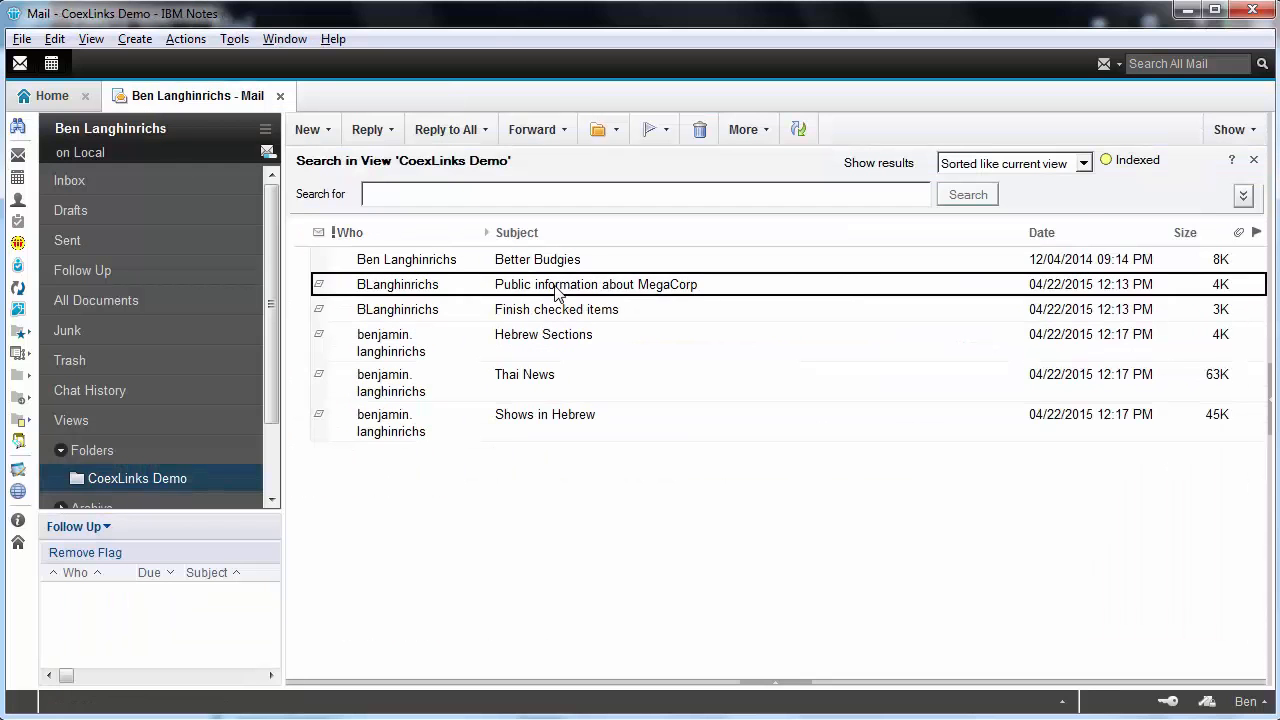
{"action": "left_click_drag", "start_coordinate": [524, 162], "coordinate": [3, 140]}
{"action": "key", "text": "ctrl+v"}
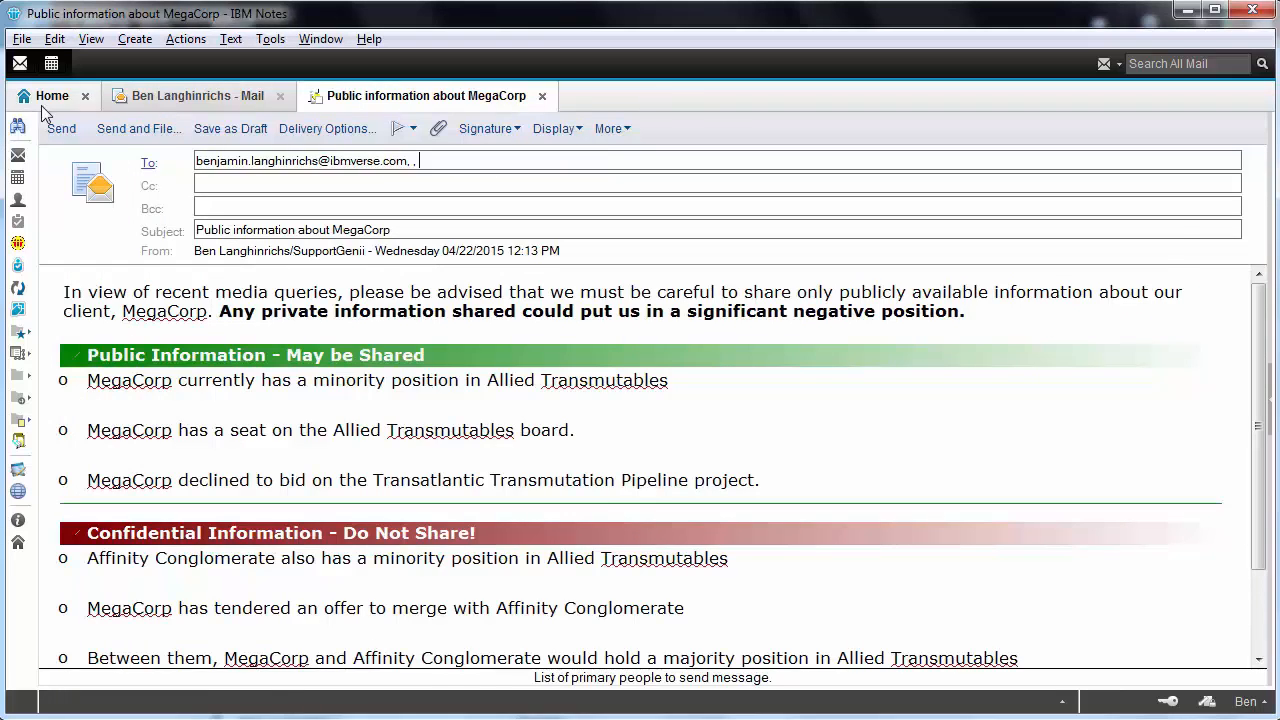
{"action": "left_click", "coordinate": [61, 128]}
{"action": "left_click", "coordinate": [594, 288]}
{"action": "double_click", "coordinate": [594, 288]}
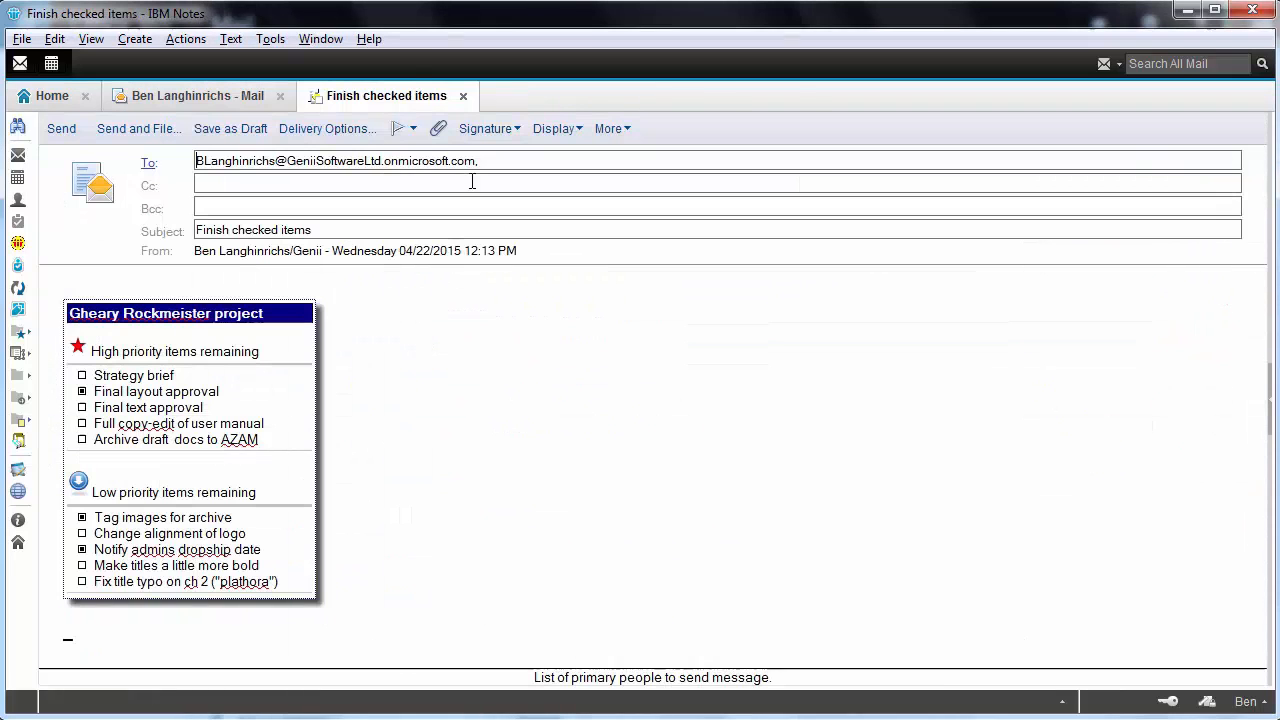
{"action": "left_click_drag", "start_coordinate": [488, 160], "coordinate": [60, 145]}
{"action": "key", "text": "ctrl+v"}
{"action": "left_click", "coordinate": [69, 138]}
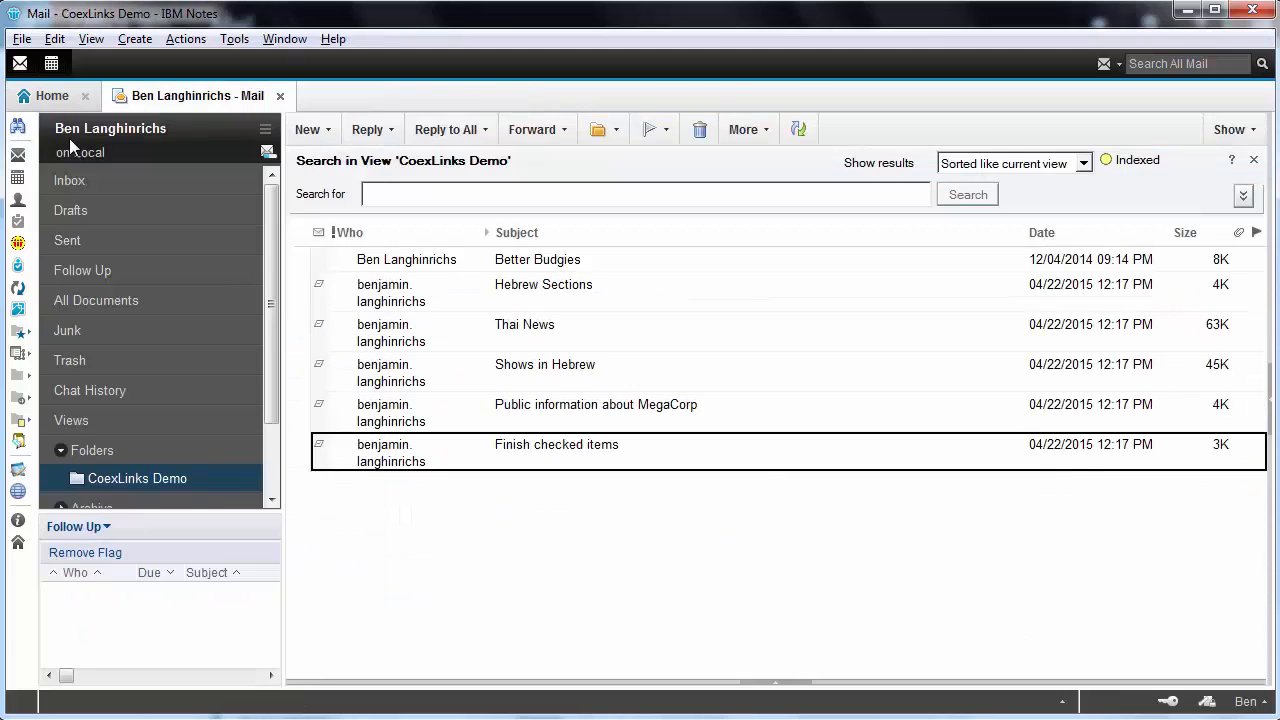
Start replication now to push the outgoing mail, then refresh the Verse inbox
{"action": "left_click", "coordinate": [18, 288]}
{"action": "left_click", "coordinate": [388, 146]}
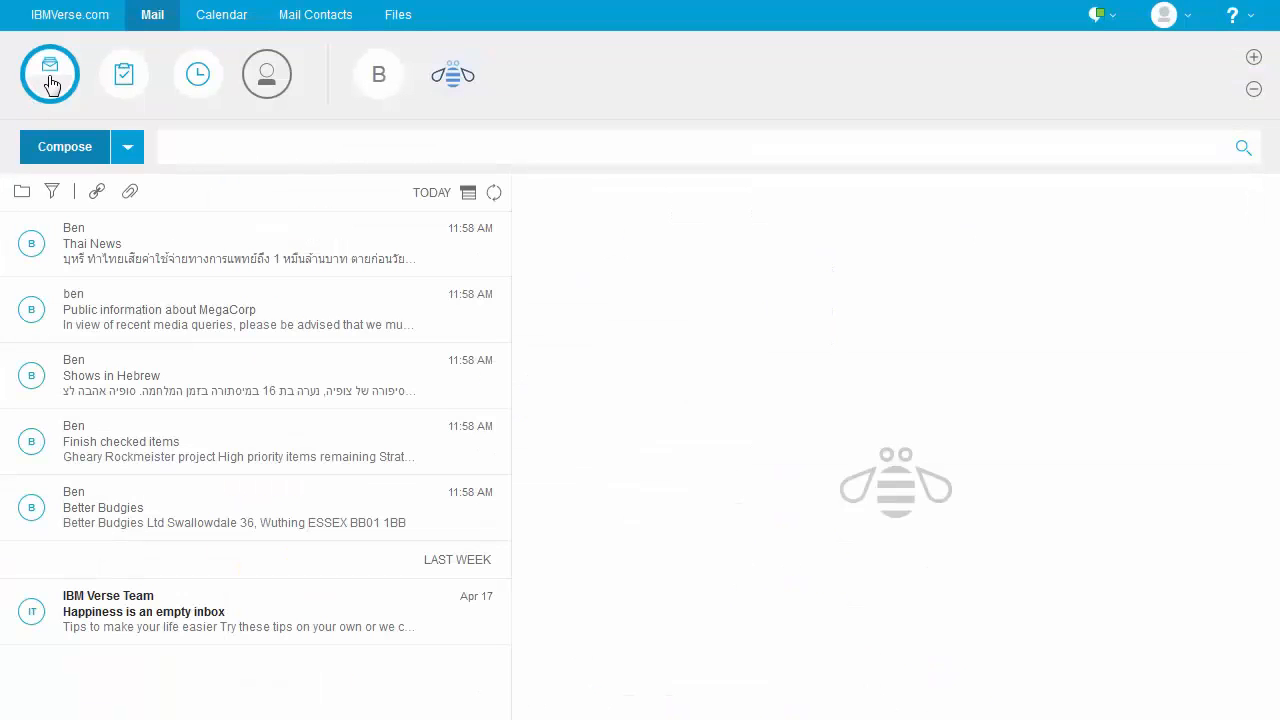
{"action": "left_click", "coordinate": [52, 82]}
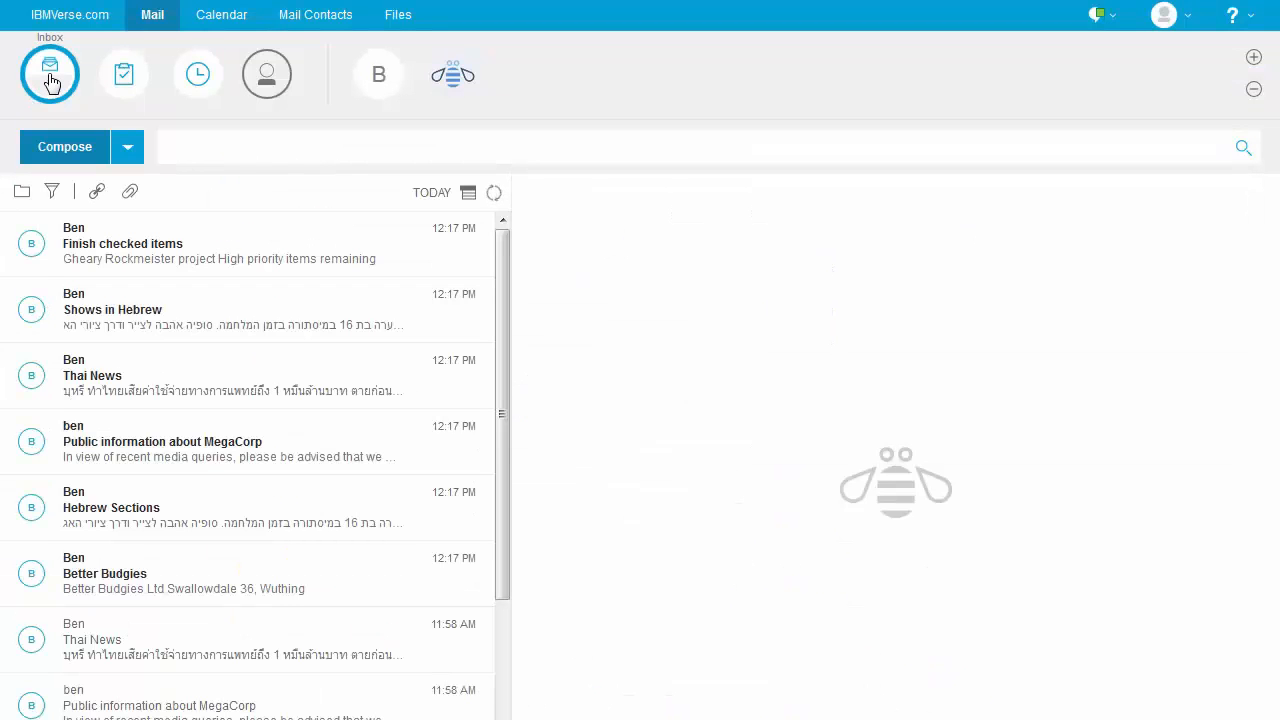
Read the 12:17 PM Better Budgies, Hebrew Sections, MegaCorp, Thai News, Shows in Hebrew and Finish checked items messages
{"action": "left_click", "coordinate": [113, 583]}
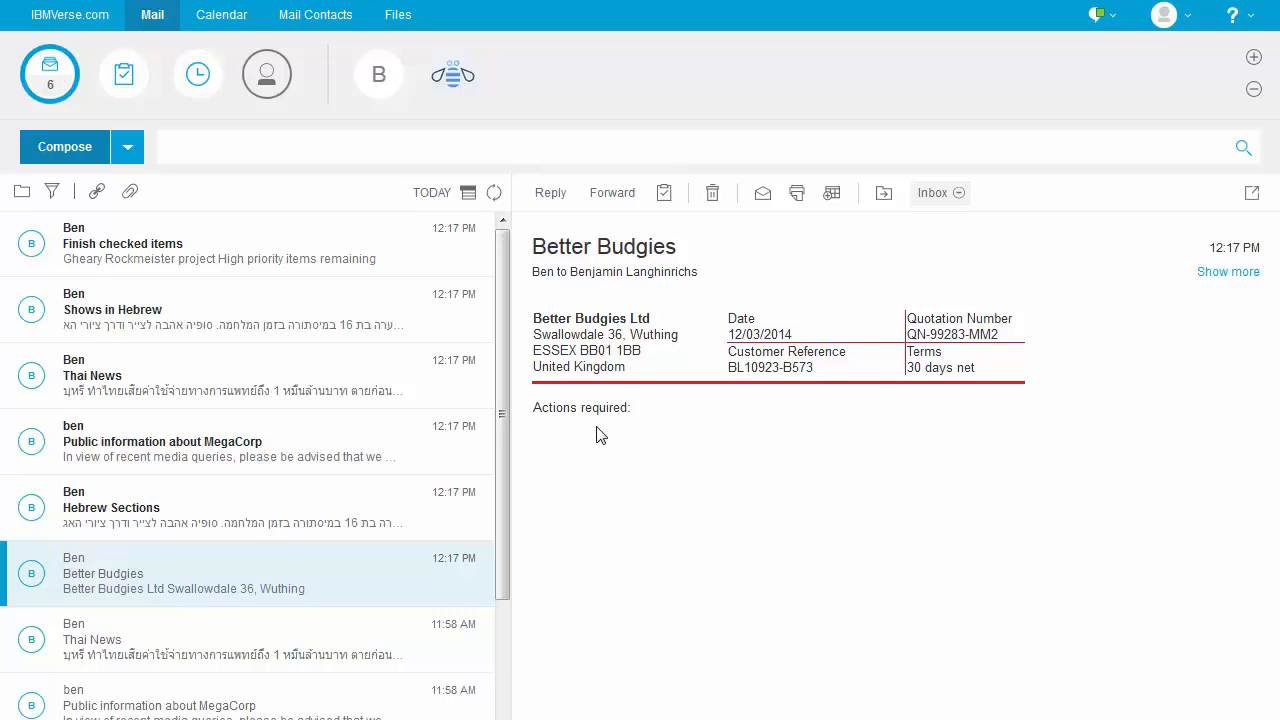
{"action": "left_click", "coordinate": [115, 507]}
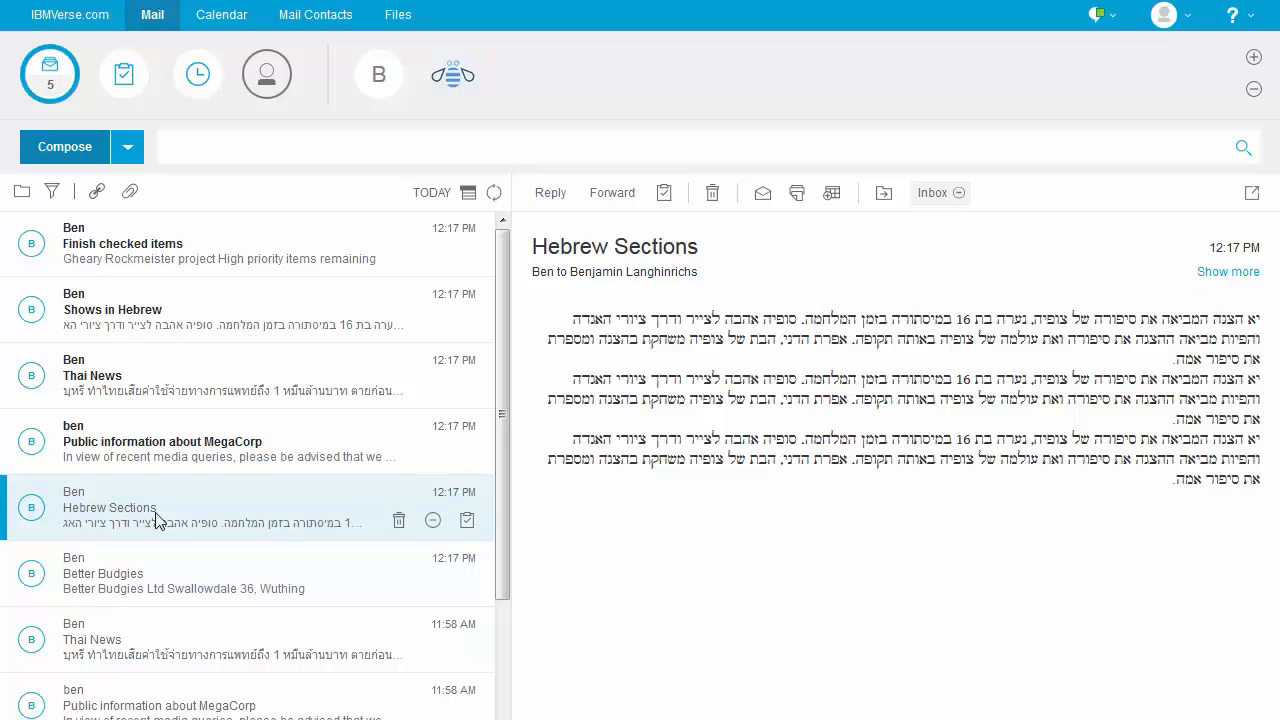
{"action": "left_click", "coordinate": [141, 452]}
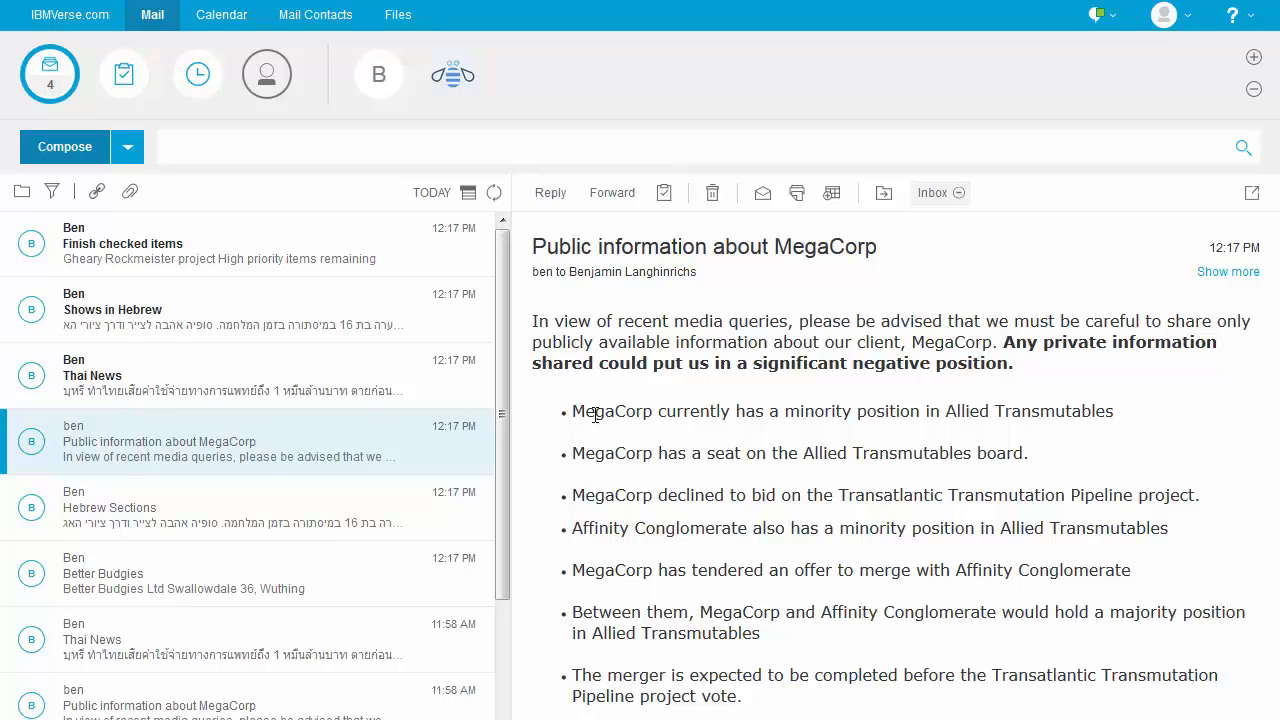
{"action": "left_click", "coordinate": [88, 374]}
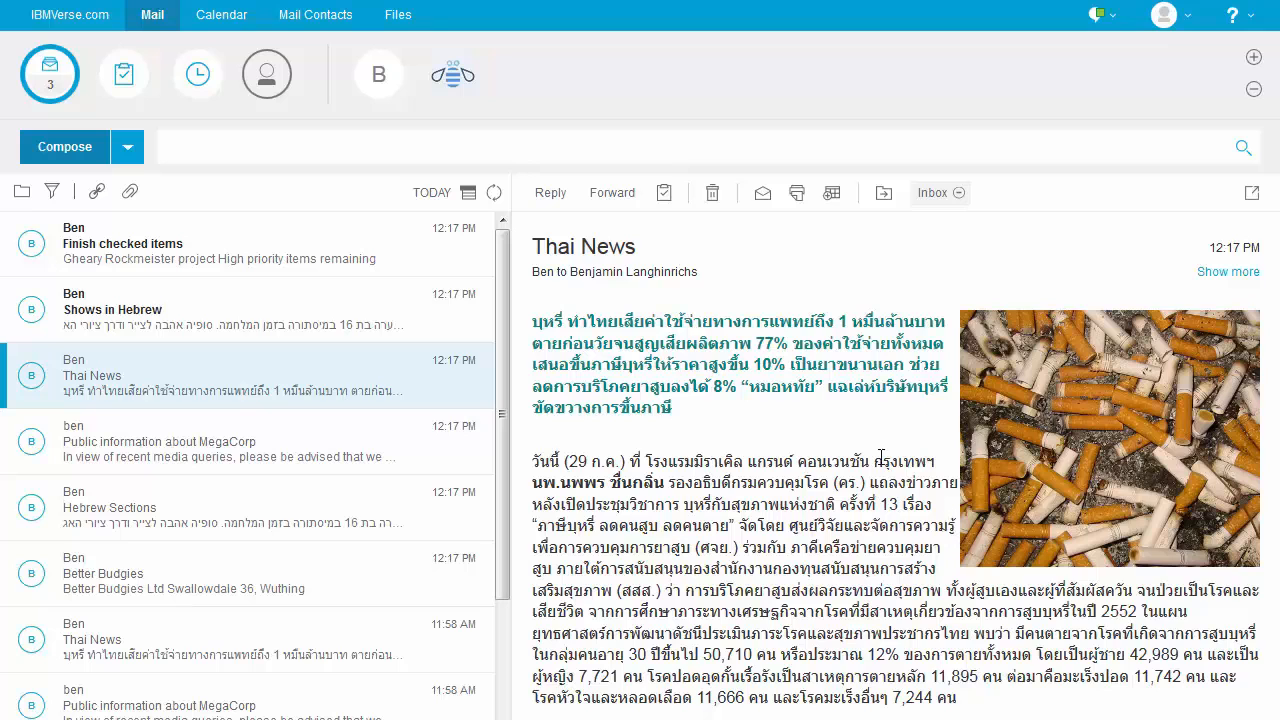
{"action": "left_click", "coordinate": [95, 312]}
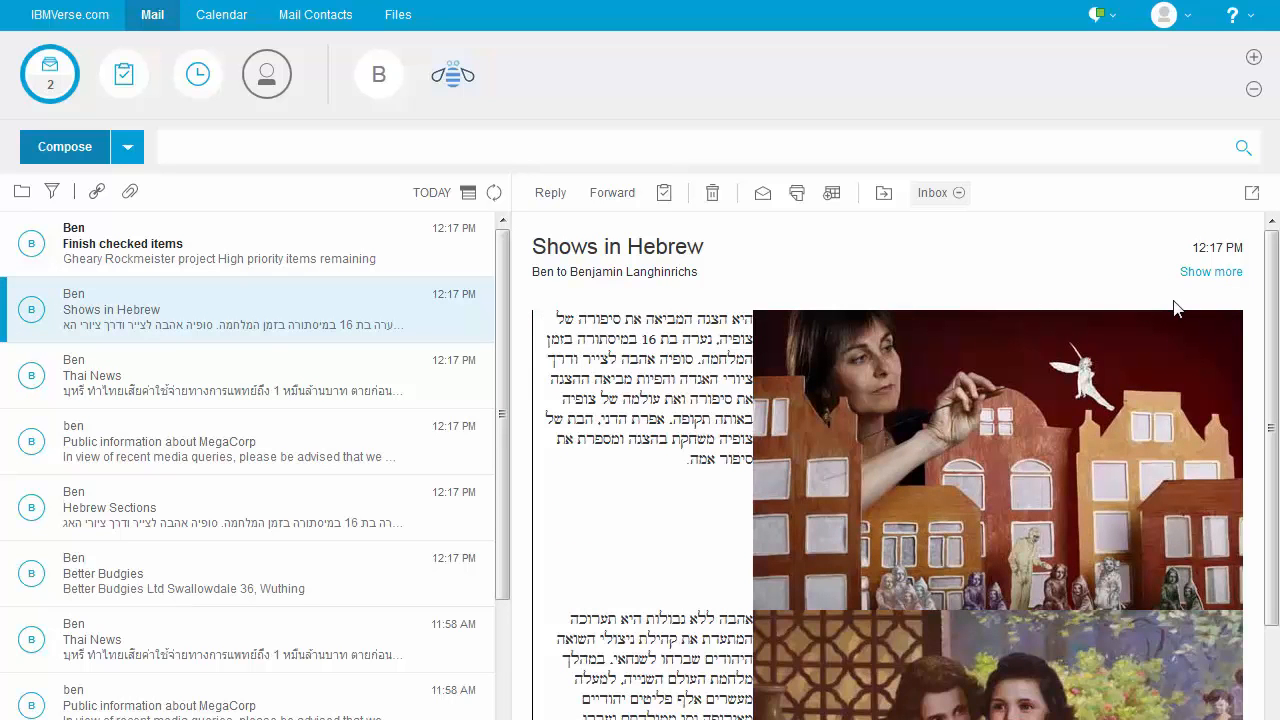
{"action": "scroll", "coordinate": [1068, 440], "scroll_direction": "down", "scroll_amount": 3}
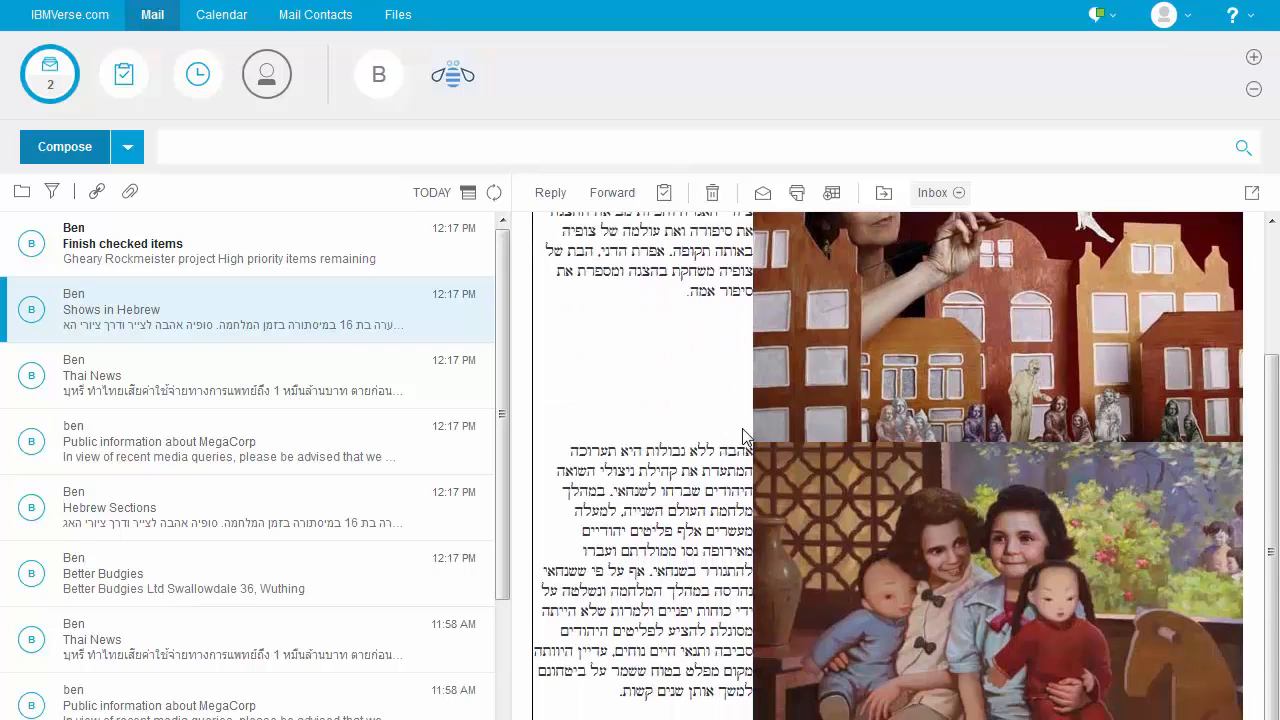
{"action": "scroll", "coordinate": [821, 474], "scroll_direction": "up", "scroll_amount": 3}
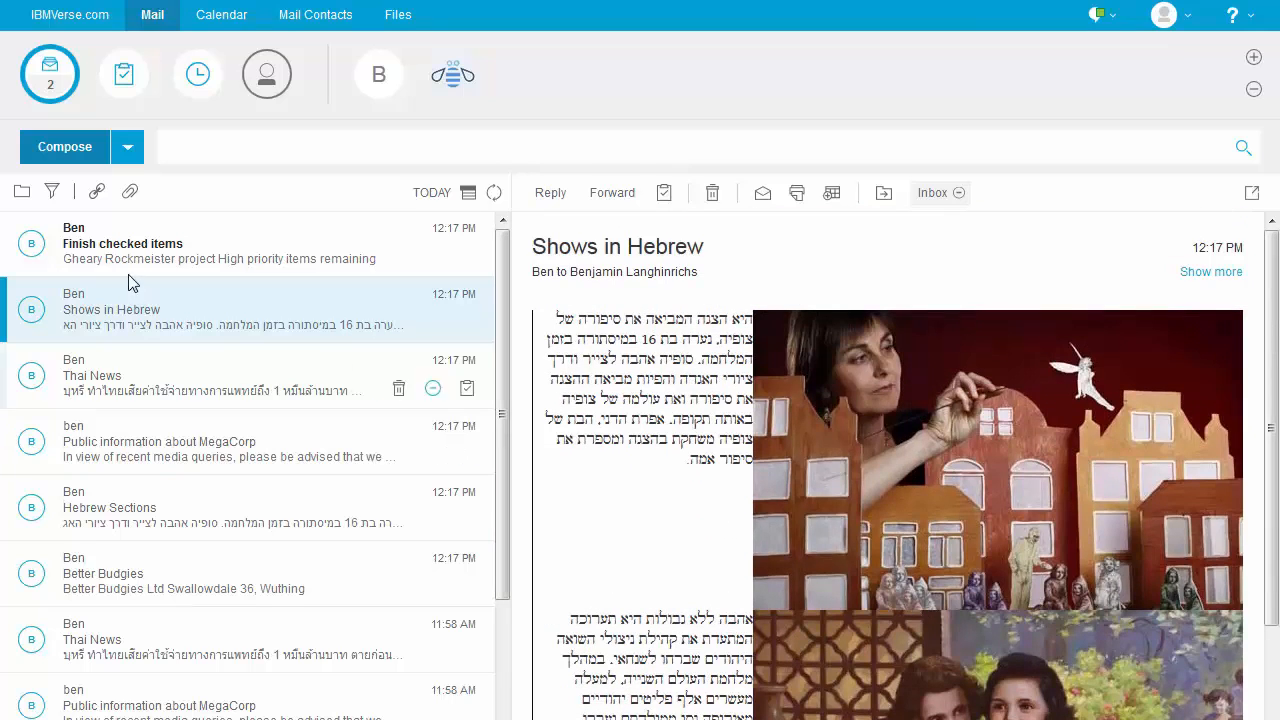
{"action": "left_click", "coordinate": [126, 250]}
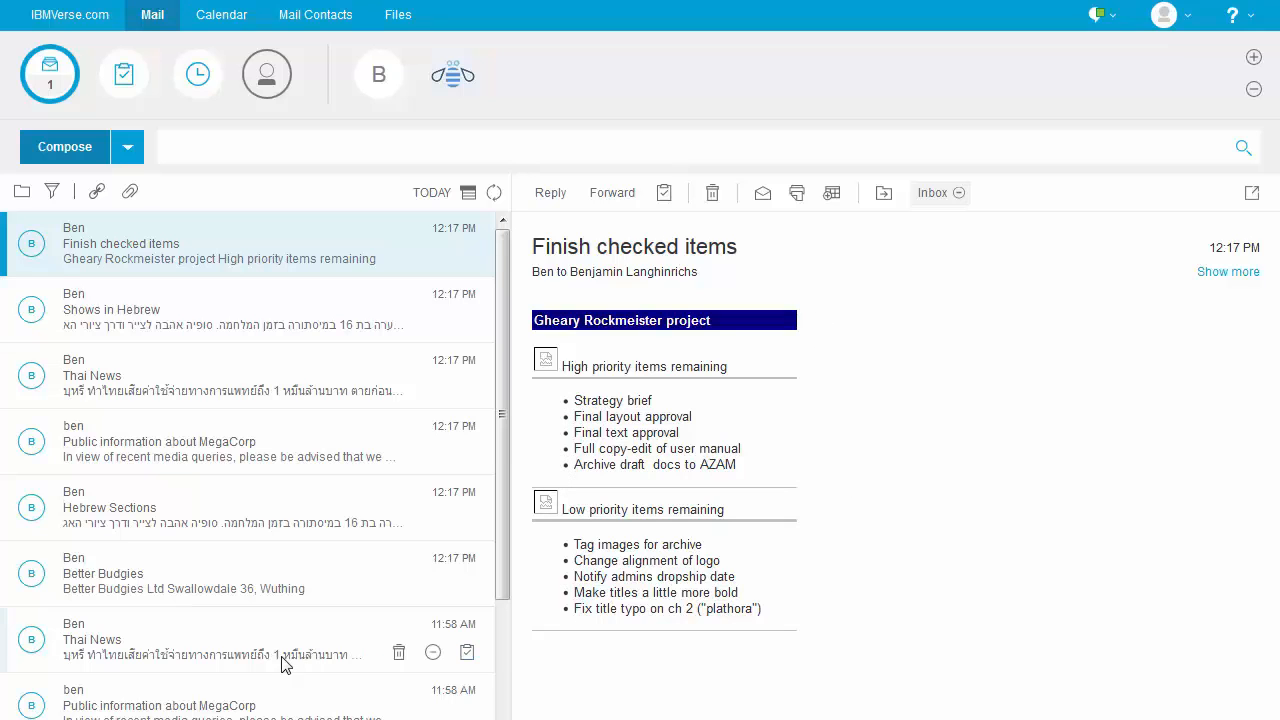
Scroll down and open the 11:58 AM Better Budgies, Finish checked items, Shows in Hebrew and MegaCorp copies
{"action": "scroll", "coordinate": [263, 626], "scroll_direction": "down", "scroll_amount": 3}
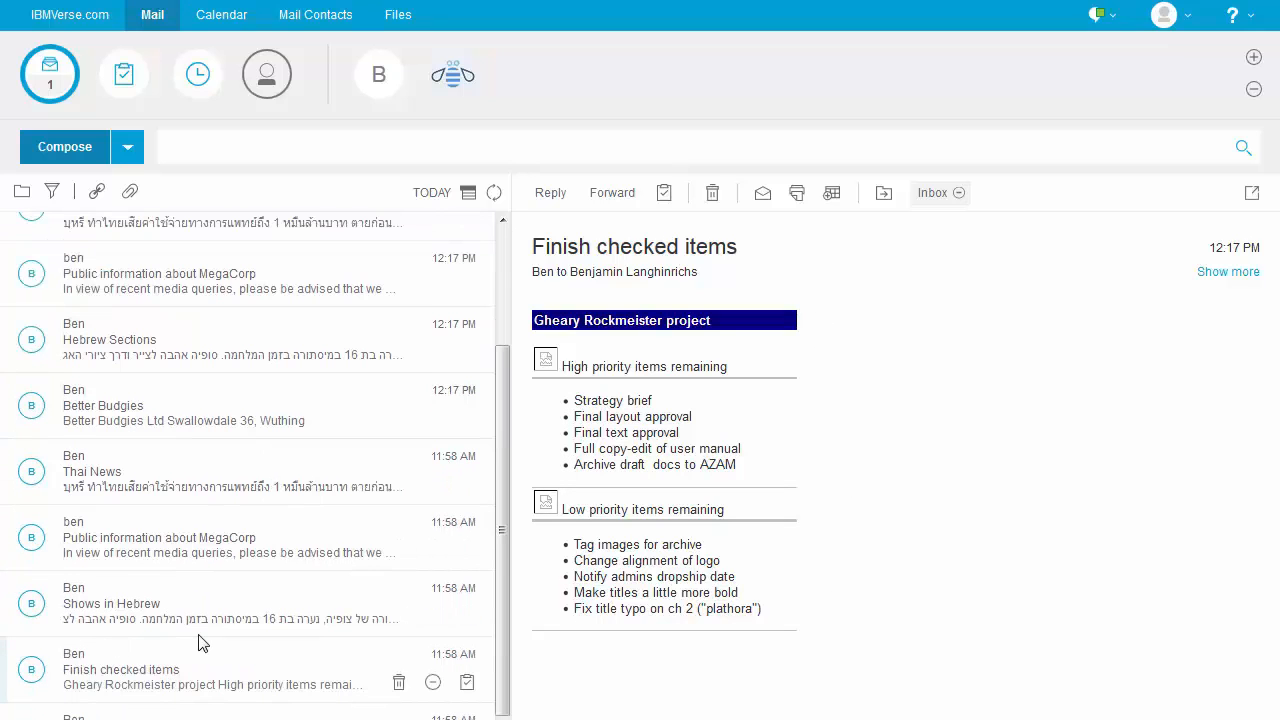
{"action": "scroll", "coordinate": [200, 640], "scroll_direction": "down", "scroll_amount": 1}
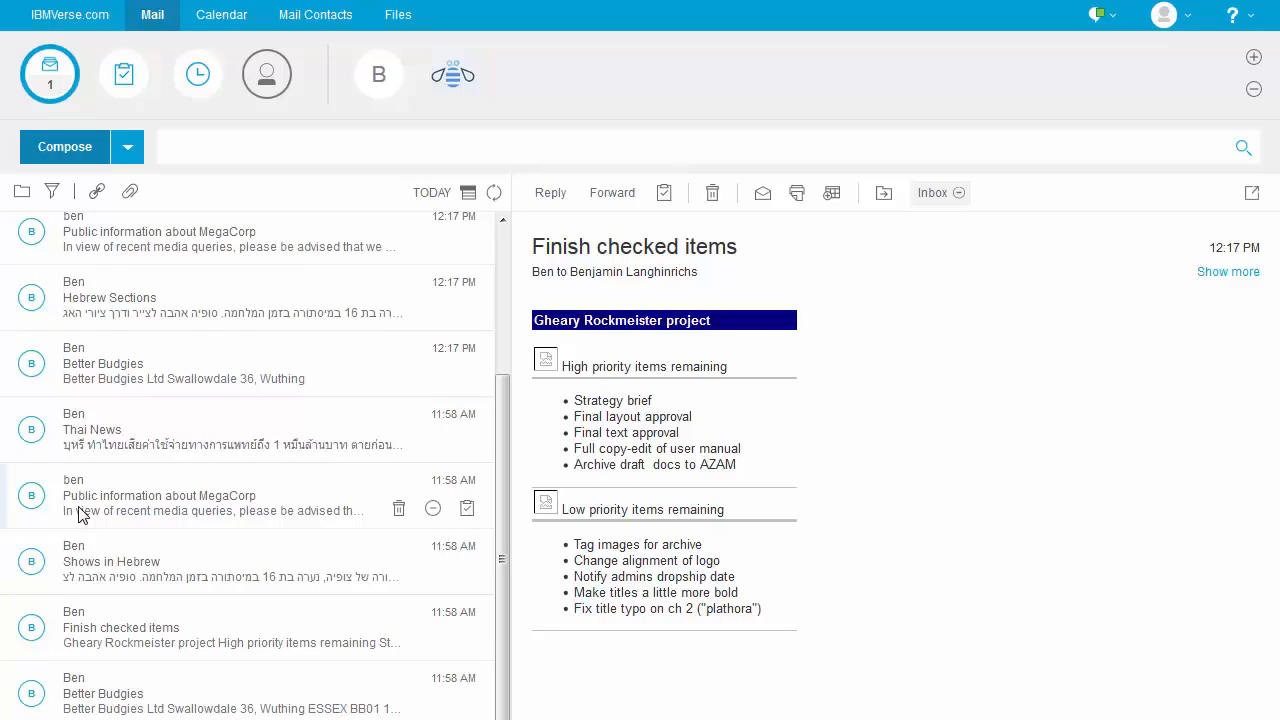
{"action": "scroll", "coordinate": [265, 547], "scroll_direction": "down", "scroll_amount": 1}
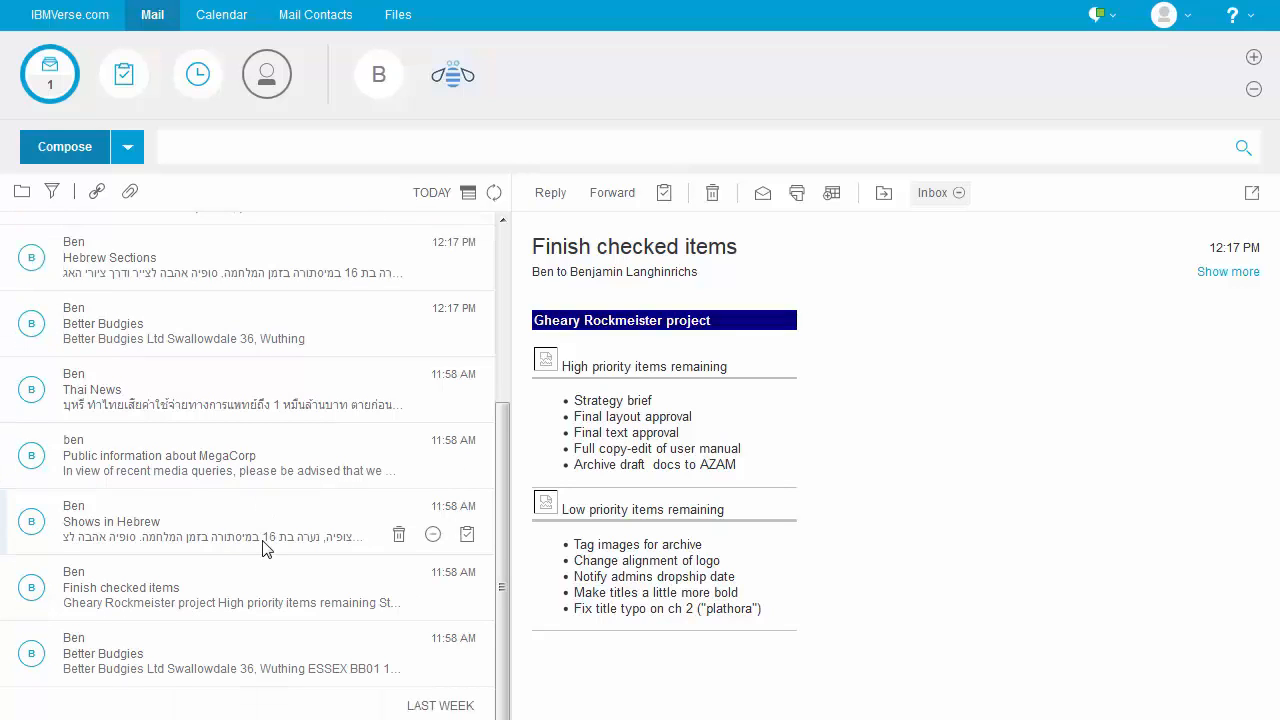
{"action": "left_click", "coordinate": [118, 671]}
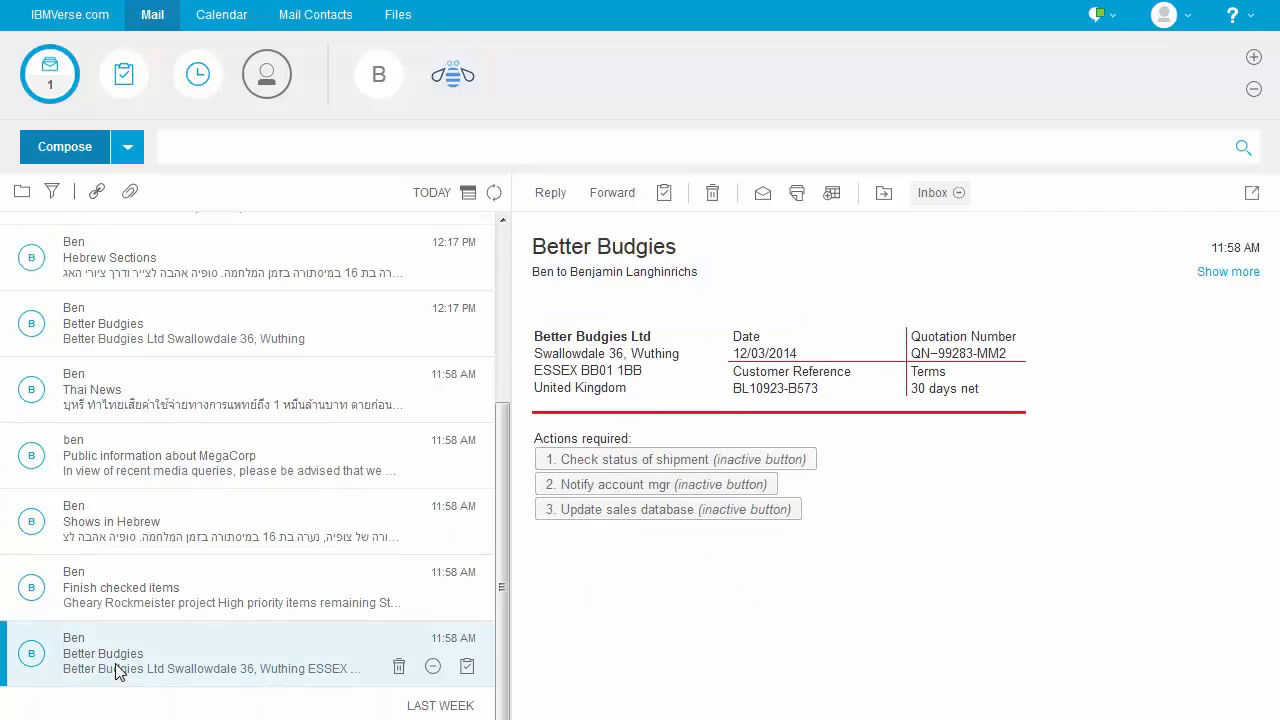
{"action": "left_click", "coordinate": [85, 598]}
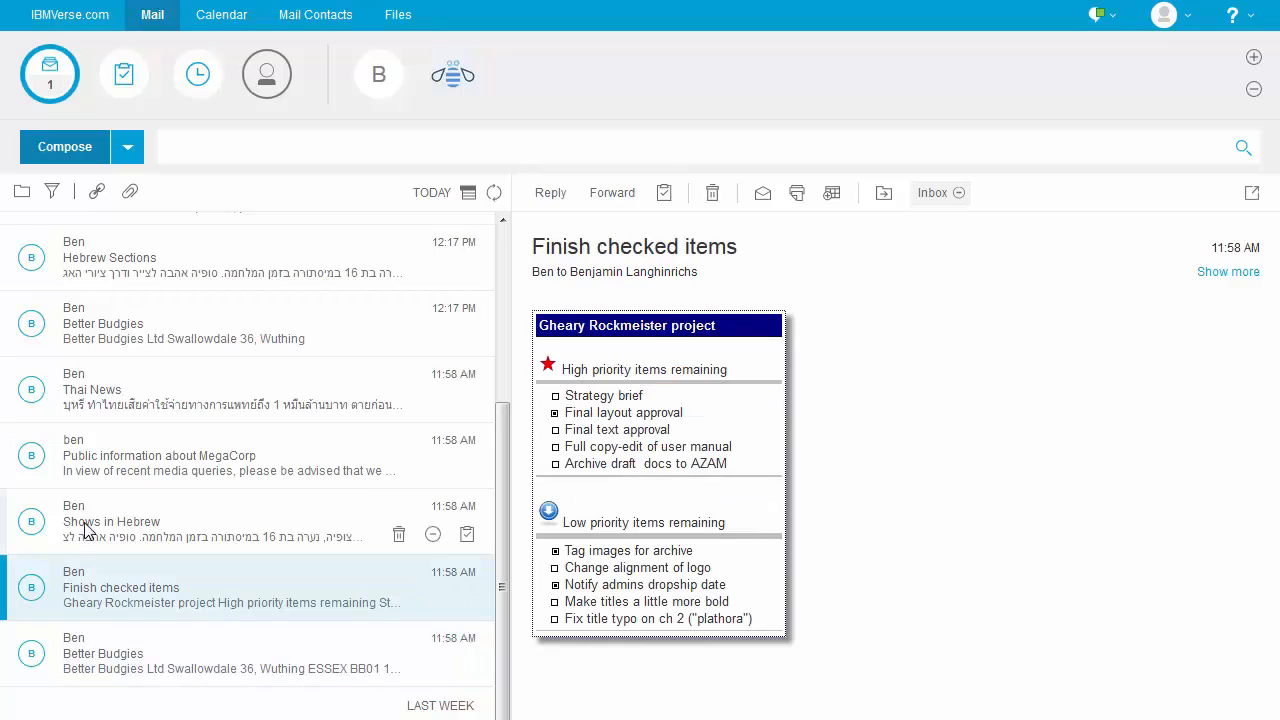
{"action": "left_click", "coordinate": [86, 528]}
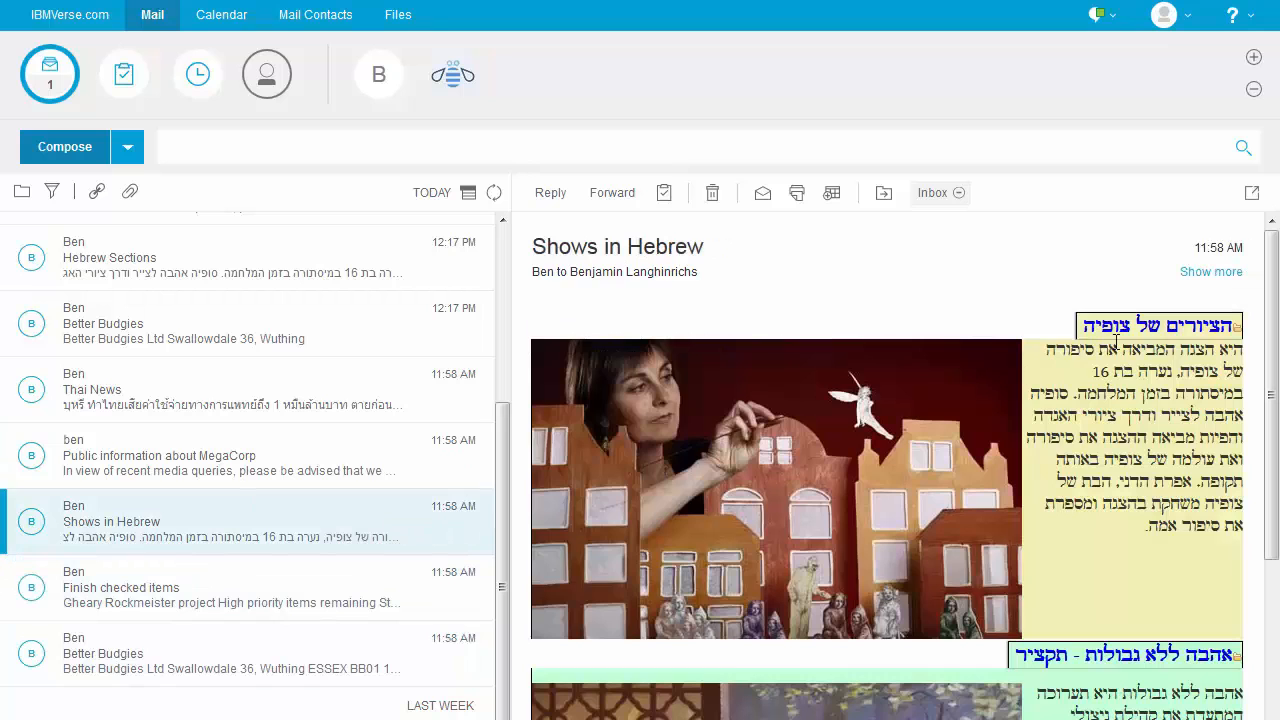
{"action": "left_click", "coordinate": [70, 463]}
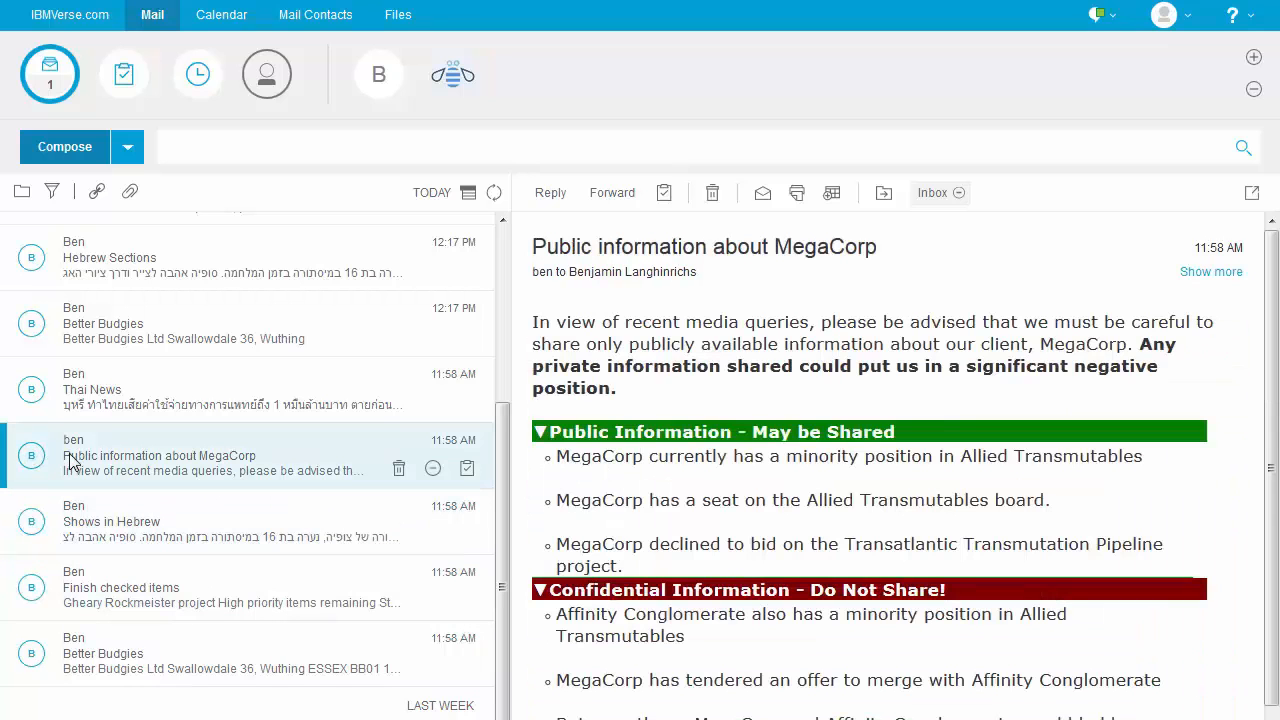